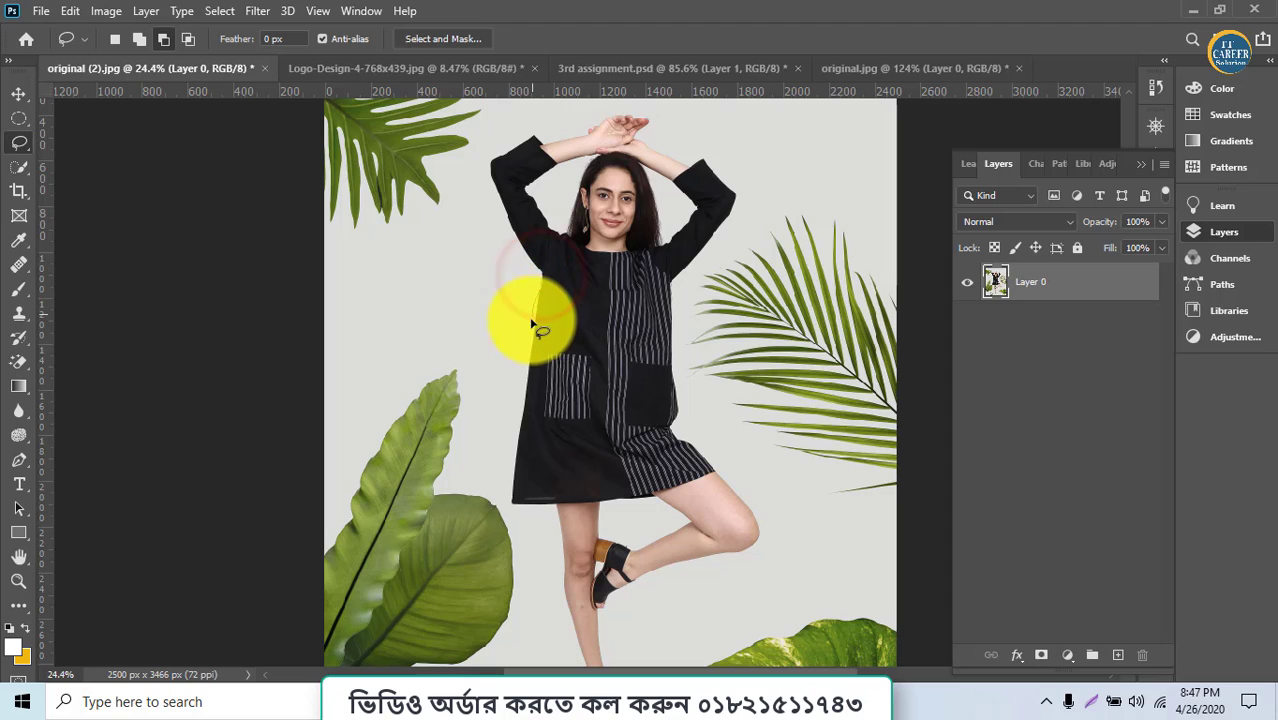
Step: Draw a loose freehand Lasso selection around the woman, from her raised hands down to the lower legs
mouse_move(519, 408)
left_mouse_down()
mouse_move(506, 504)
mouse_move(553, 509)
mouse_move(562, 619)
mouse_move(587, 625)
mouse_move(662, 579)
mouse_move(737, 566)
left_mouse_up()
mouse_move(768, 497)
left_mouse_down()
mouse_move(699, 425)
mouse_move(712, 300)
mouse_move(771, 210)
mouse_move(737, 142)
mouse_move(584, 97)
mouse_move(472, 161)
left_mouse_up()
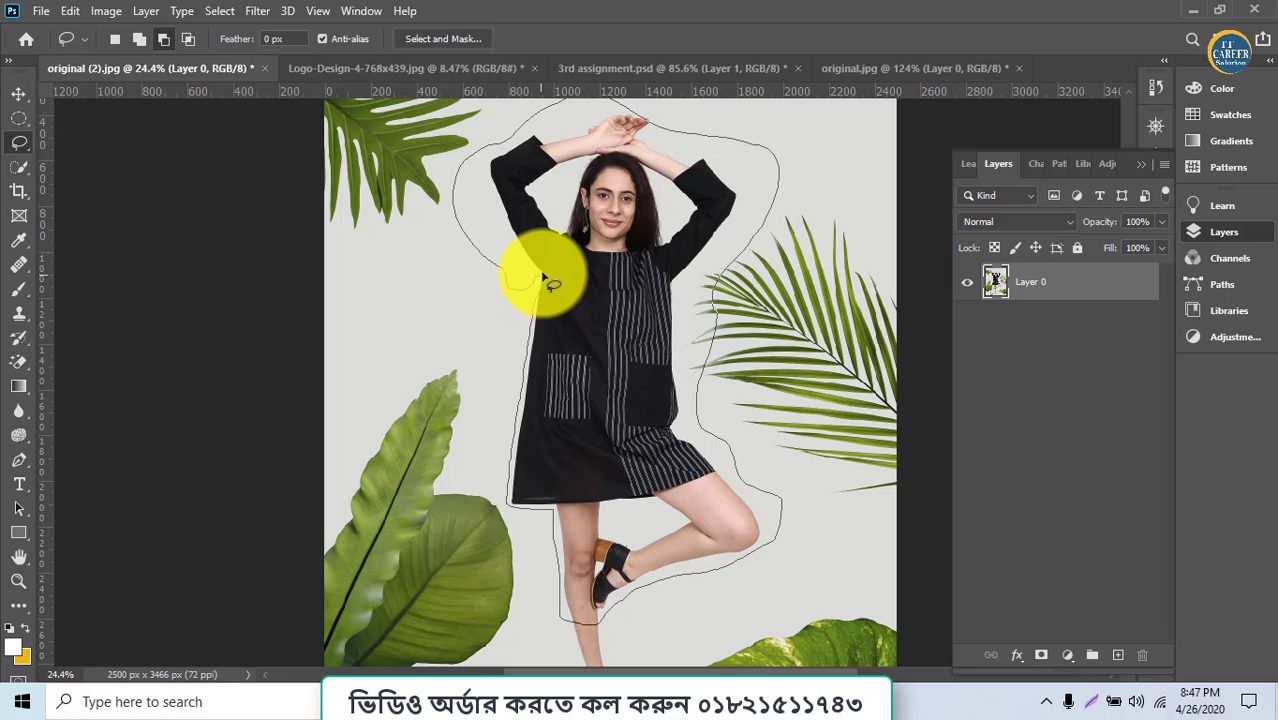
left_click_drag(541, 287, 538, 286)
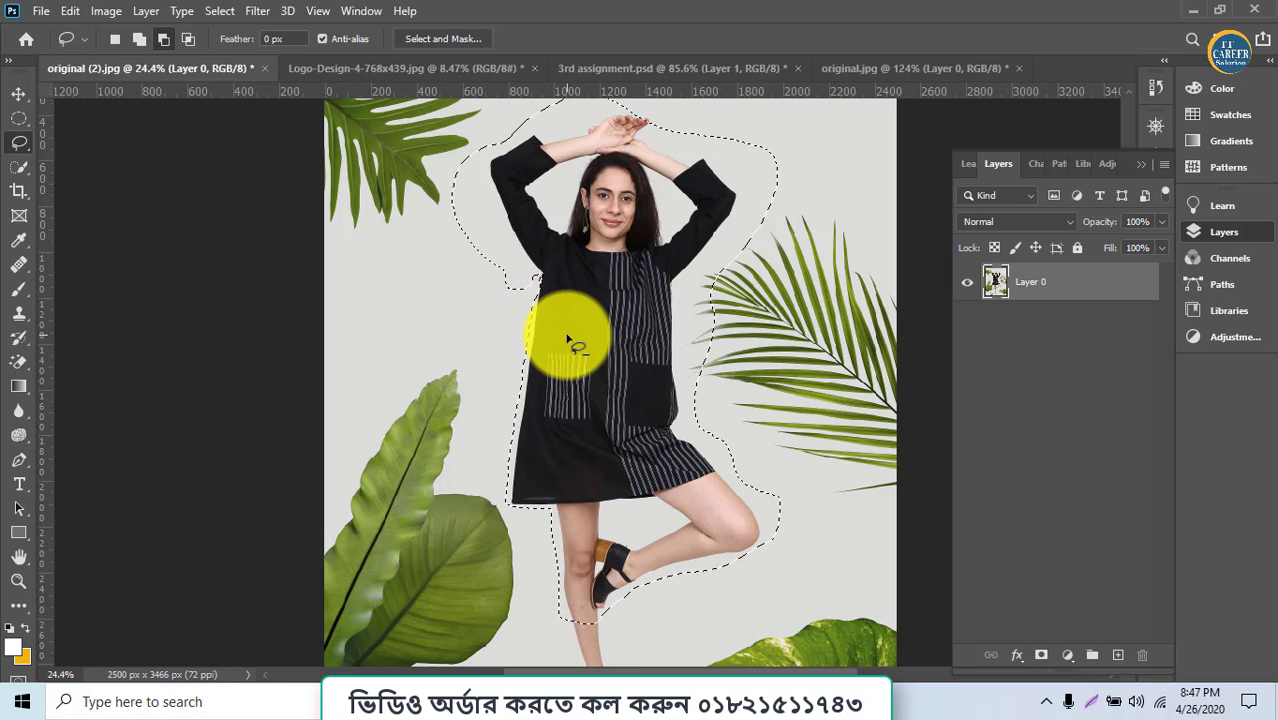
Step: Set the Lasso to subtract from the selection and trim the excess background beside the woman's raised arm on the image's left
left_click(138, 40)
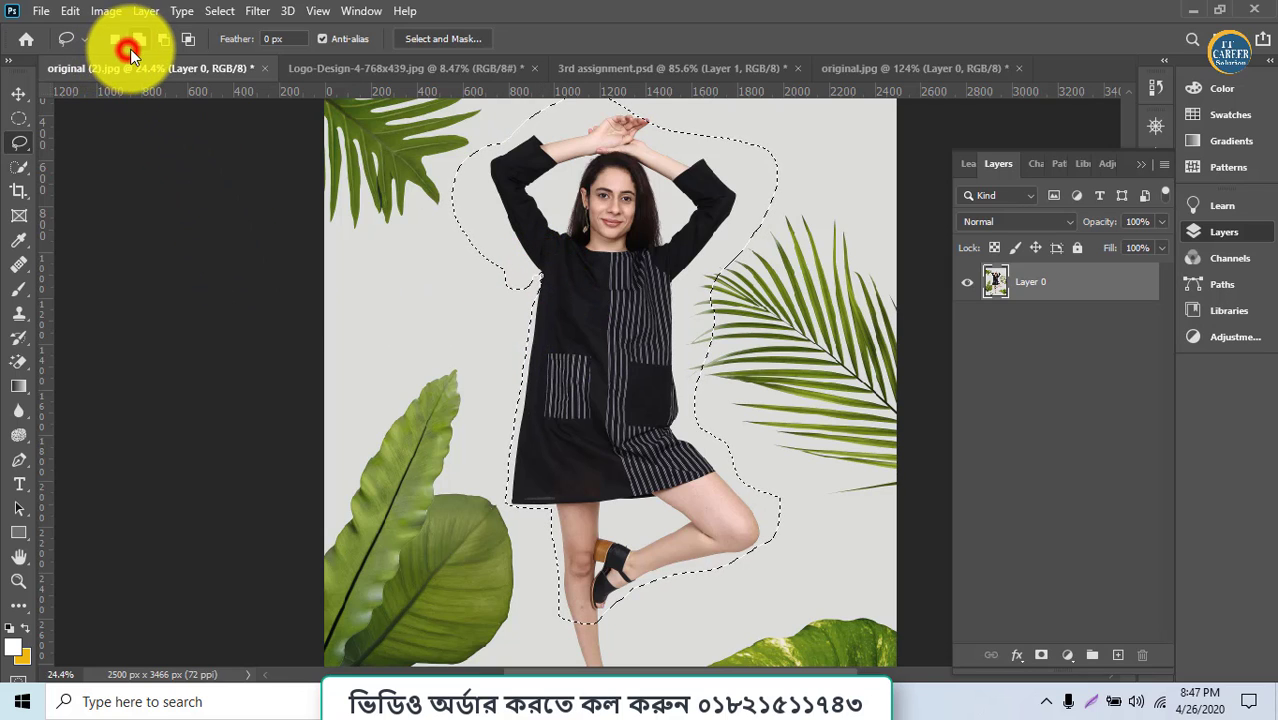
left_click(163, 40)
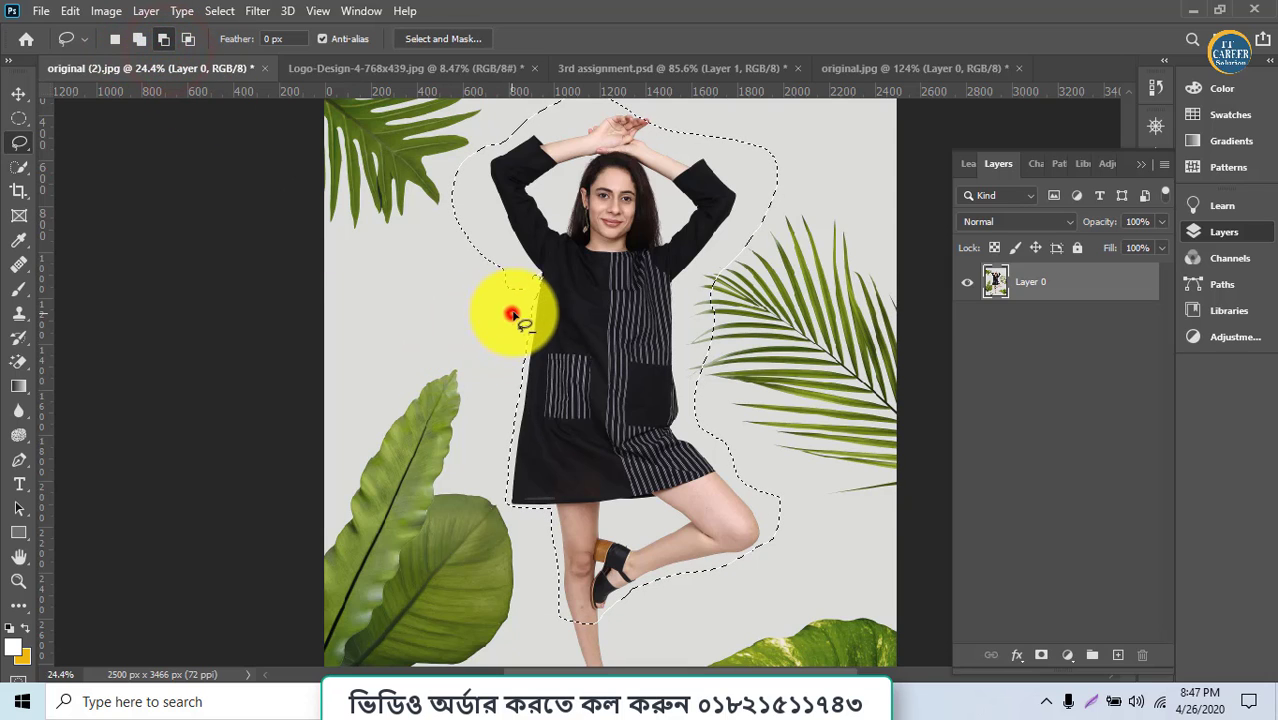
mouse_move(513, 316)
left_mouse_down()
mouse_move(518, 263)
mouse_move(480, 180)
left_mouse_up()
mouse_move(517, 137)
left_mouse_down()
mouse_move(474, 118)
mouse_move(368, 187)
mouse_move(432, 311)
mouse_move(520, 314)
left_mouse_up()
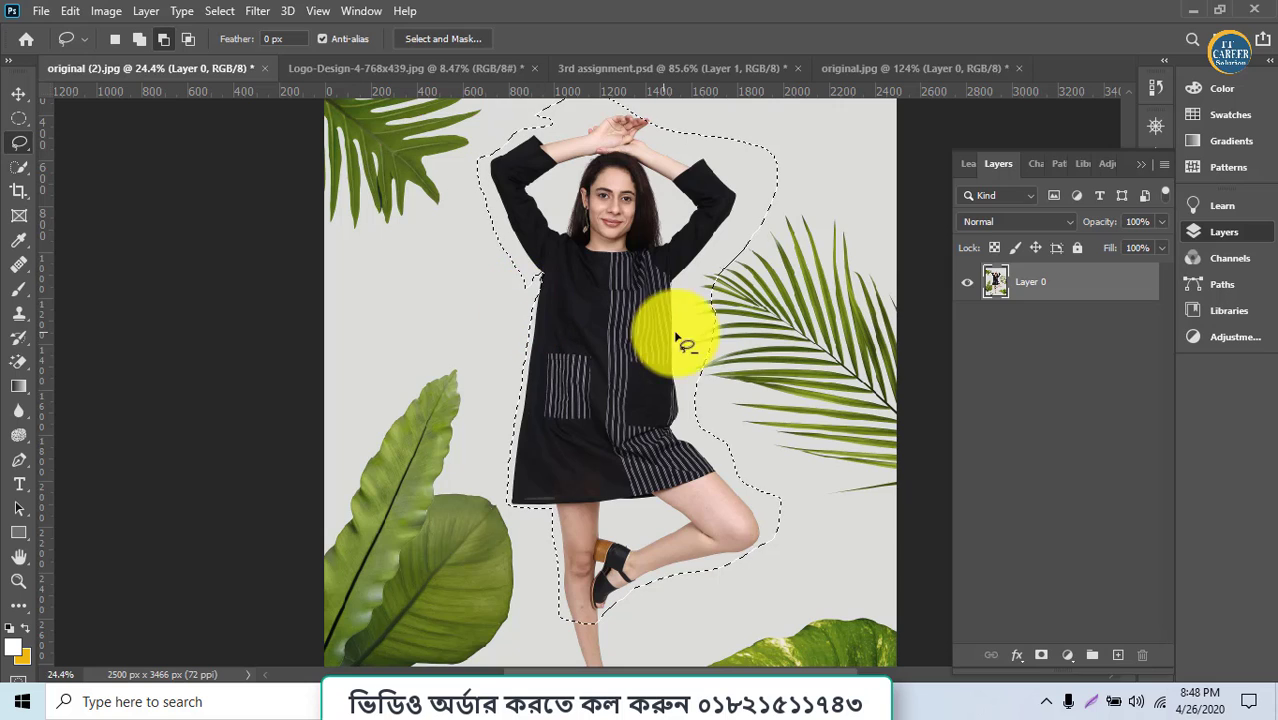
Step: Subtract the excess background between the woman's body and the palm leaf, from the bent knee up to the raised arm
mouse_move(724, 394)
left_mouse_down()
mouse_move(690, 343)
mouse_move(702, 273)
mouse_move(786, 175)
mouse_move(856, 170)
mouse_move(822, 343)
mouse_move(790, 412)
left_mouse_up()
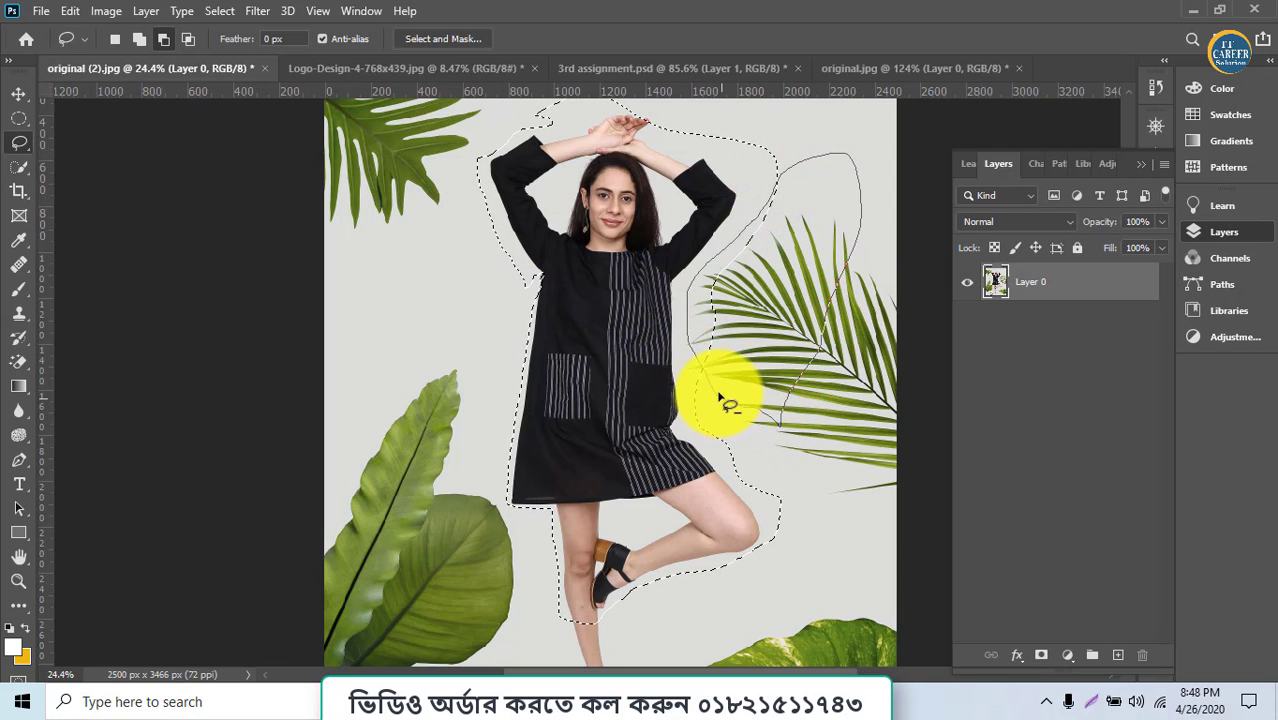
left_click_drag(718, 395, 724, 412)
mouse_move(718, 350)
left_mouse_down()
mouse_move(686, 403)
mouse_move(692, 433)
mouse_move(777, 538)
mouse_move(797, 543)
mouse_move(780, 318)
mouse_move(725, 362)
mouse_move(682, 356)
mouse_move(699, 270)
mouse_move(780, 158)
left_mouse_up()
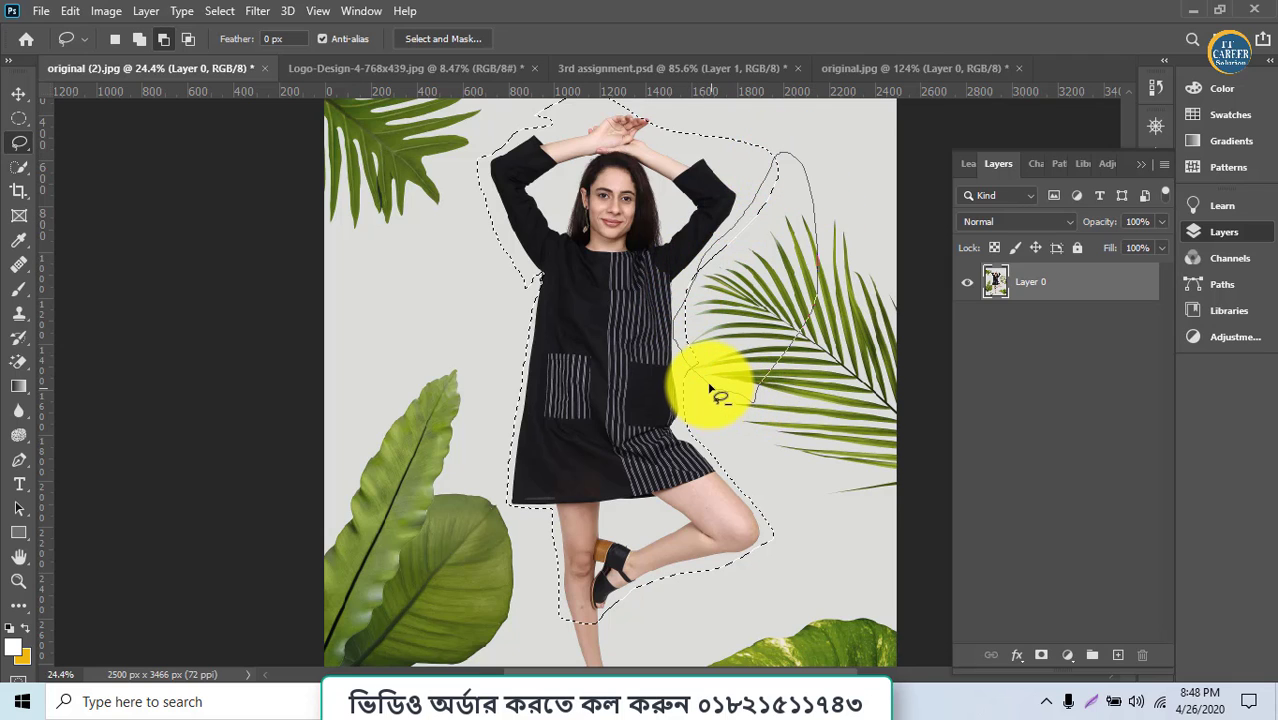
left_click_drag(710, 390, 712, 384)
mouse_move(756, 255)
left_mouse_down()
mouse_move(759, 211)
mouse_move(741, 183)
mouse_move(667, 148)
mouse_move(711, 121)
left_mouse_up()
left_click_drag(755, 248, 756, 262)
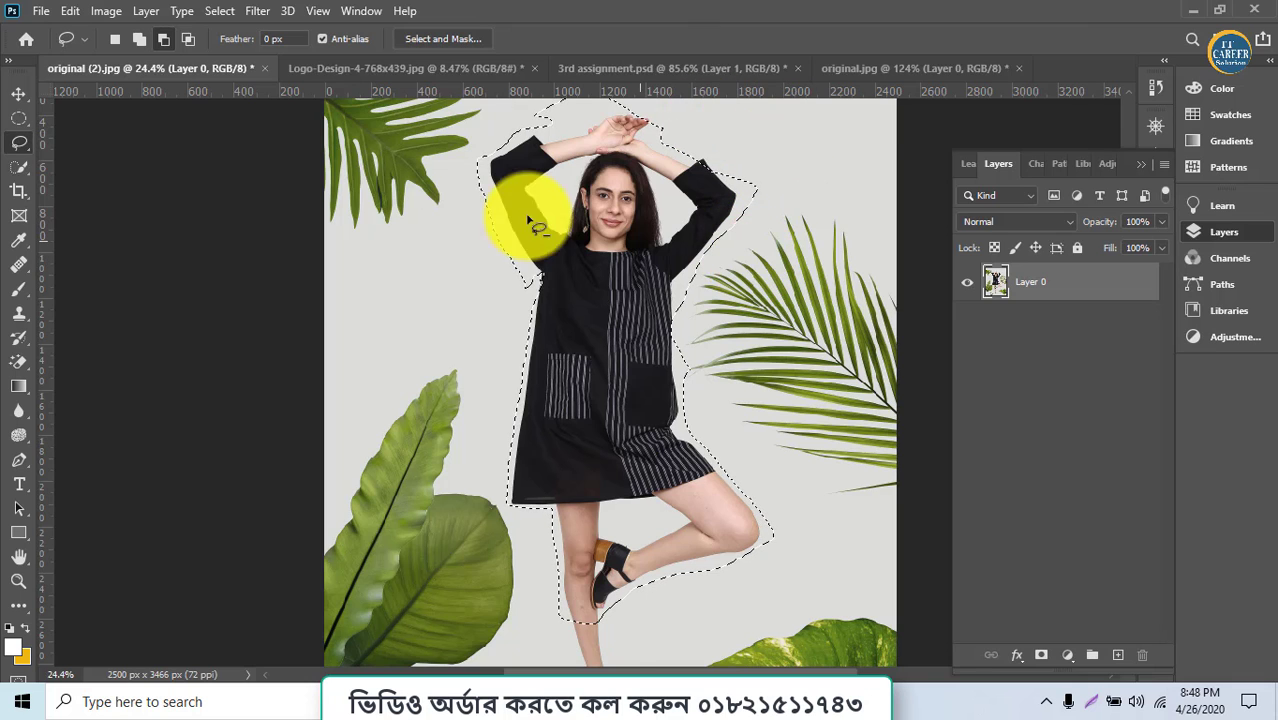
Step: Trim the selection closer to the sleeve and underarm on the image's left, and clear the whole selection
scroll(510, 230, "up", 3)
scroll(510, 240, "down", 3)
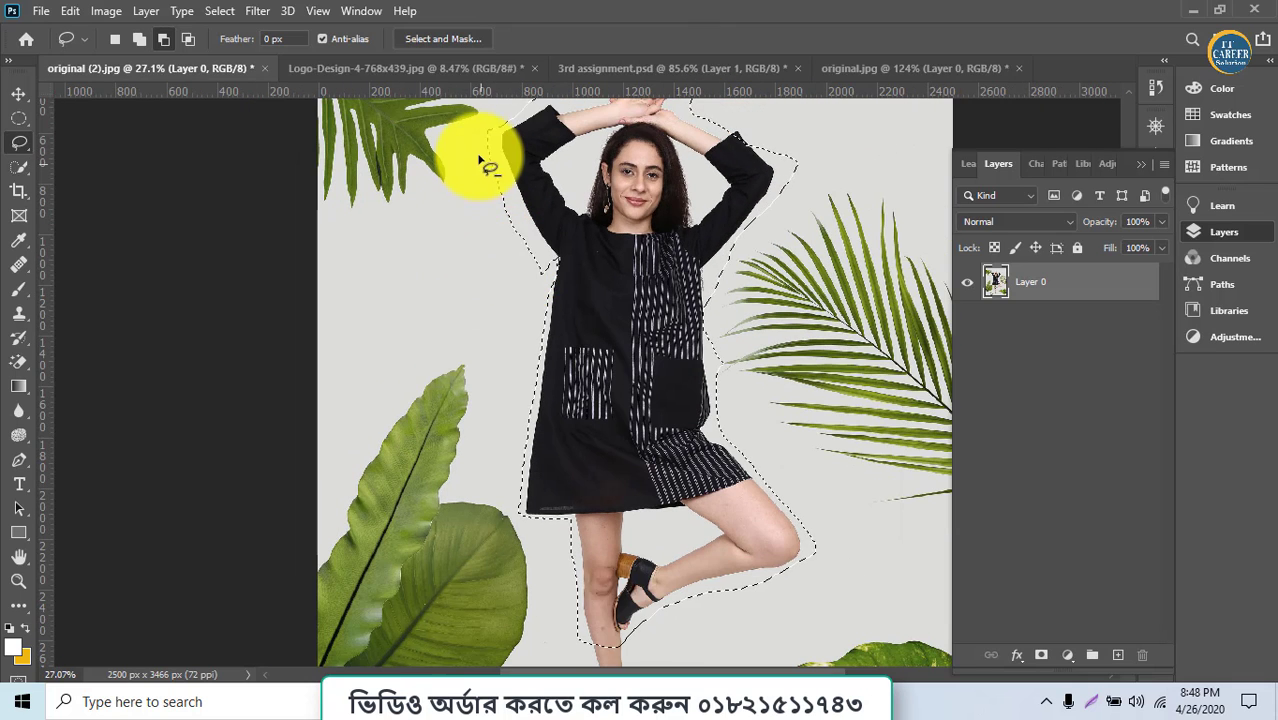
mouse_move(472, 113)
left_mouse_down()
mouse_move(512, 152)
mouse_move(540, 290)
mouse_move(389, 212)
mouse_move(395, 92)
left_mouse_up()
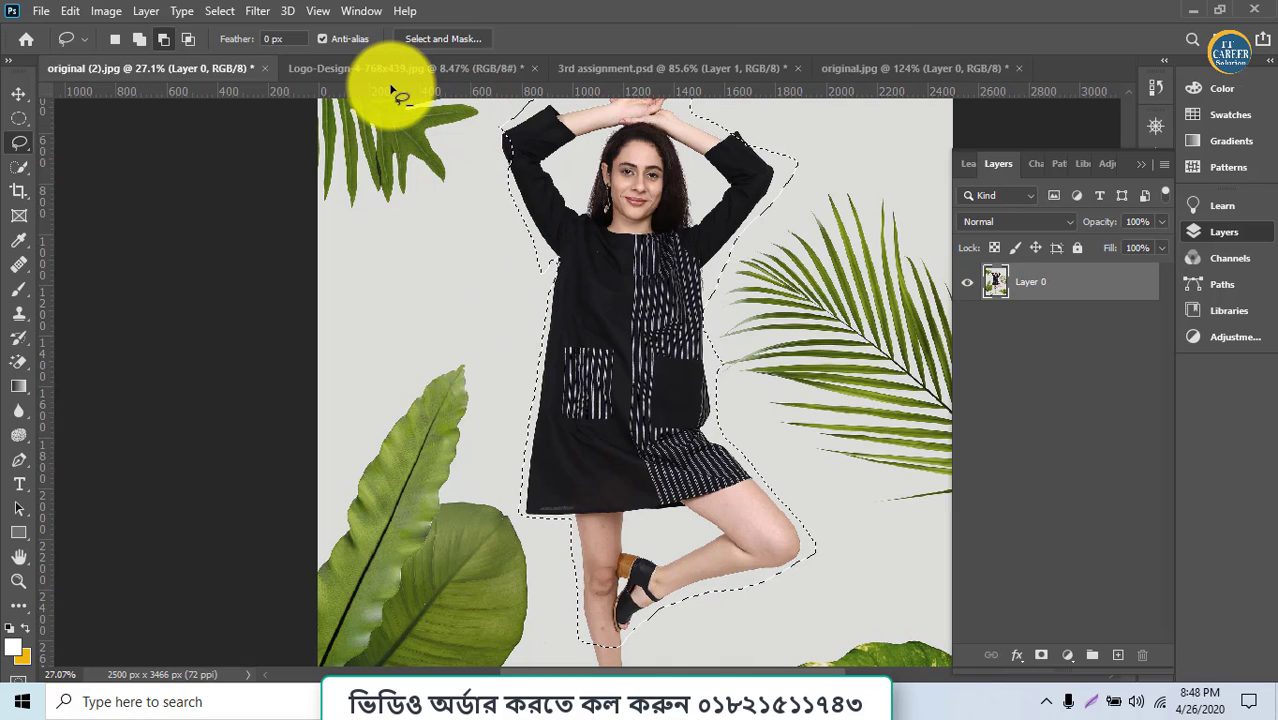
scroll(499, 200, "up", 2)
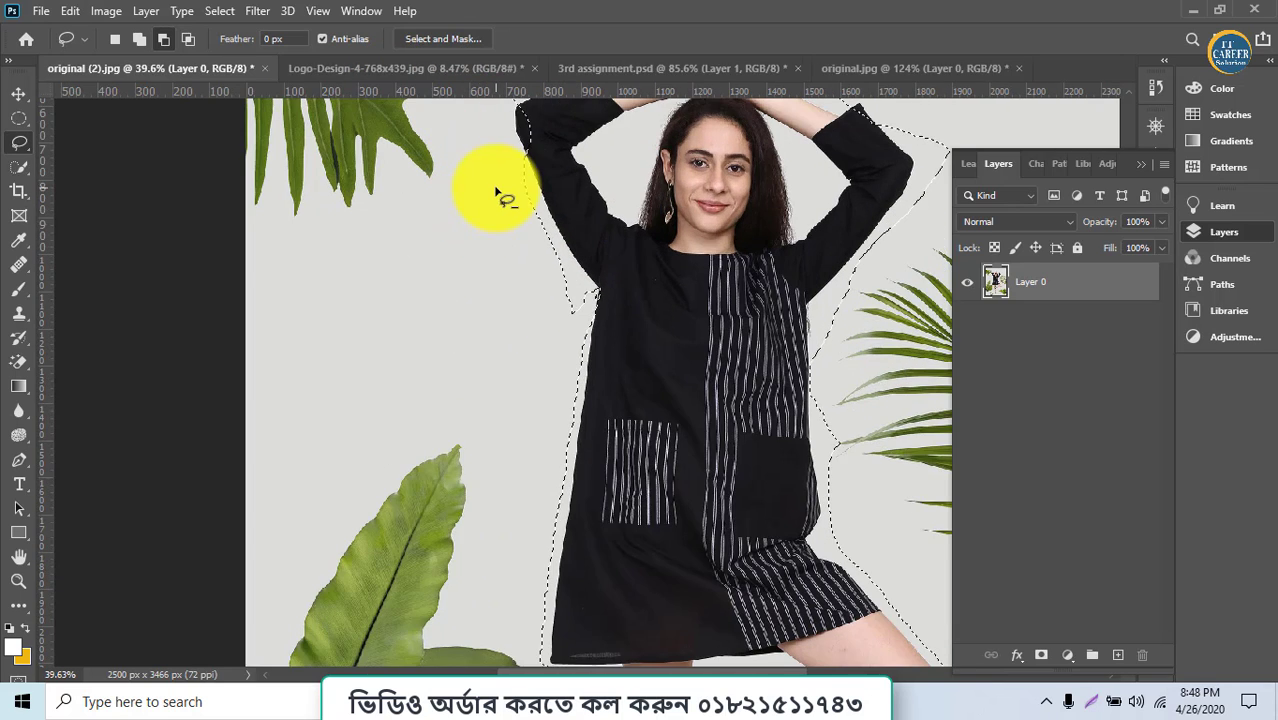
scroll(505, 185, "down", 2)
mouse_move(500, 175)
left_mouse_down()
mouse_move(555, 288)
mouse_move(483, 230)
left_mouse_up()
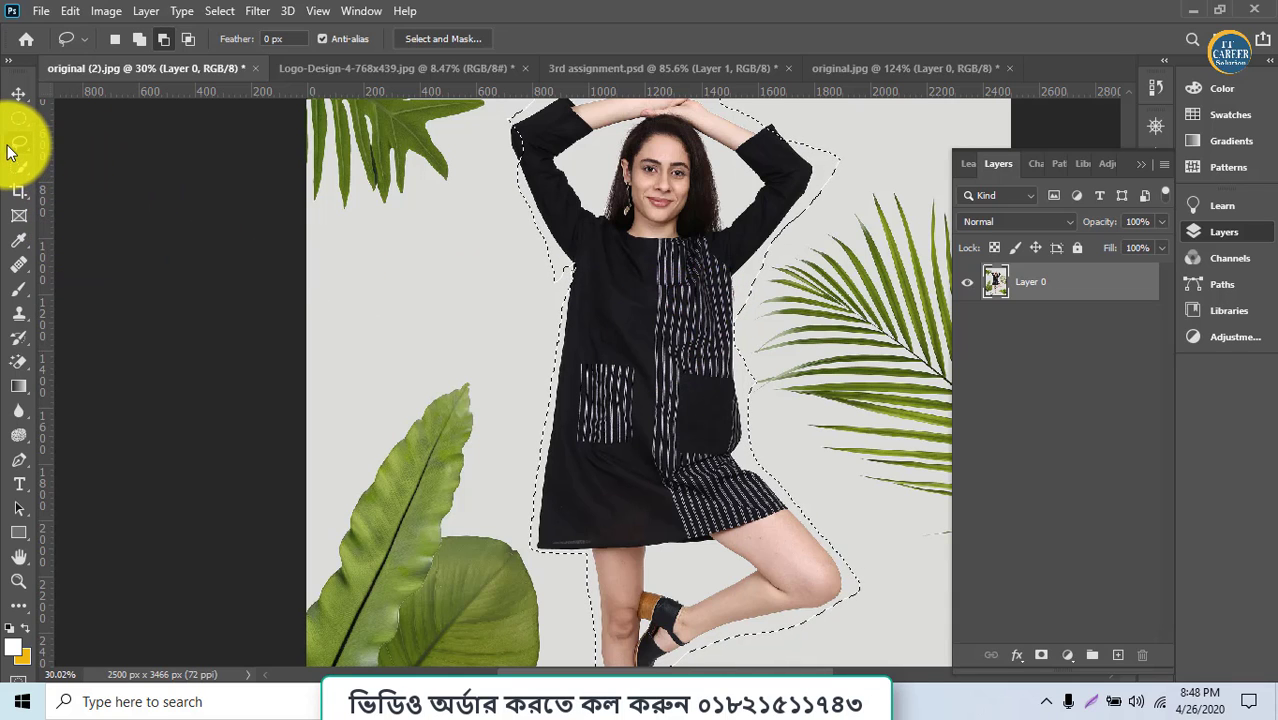
key("ctrl+d")
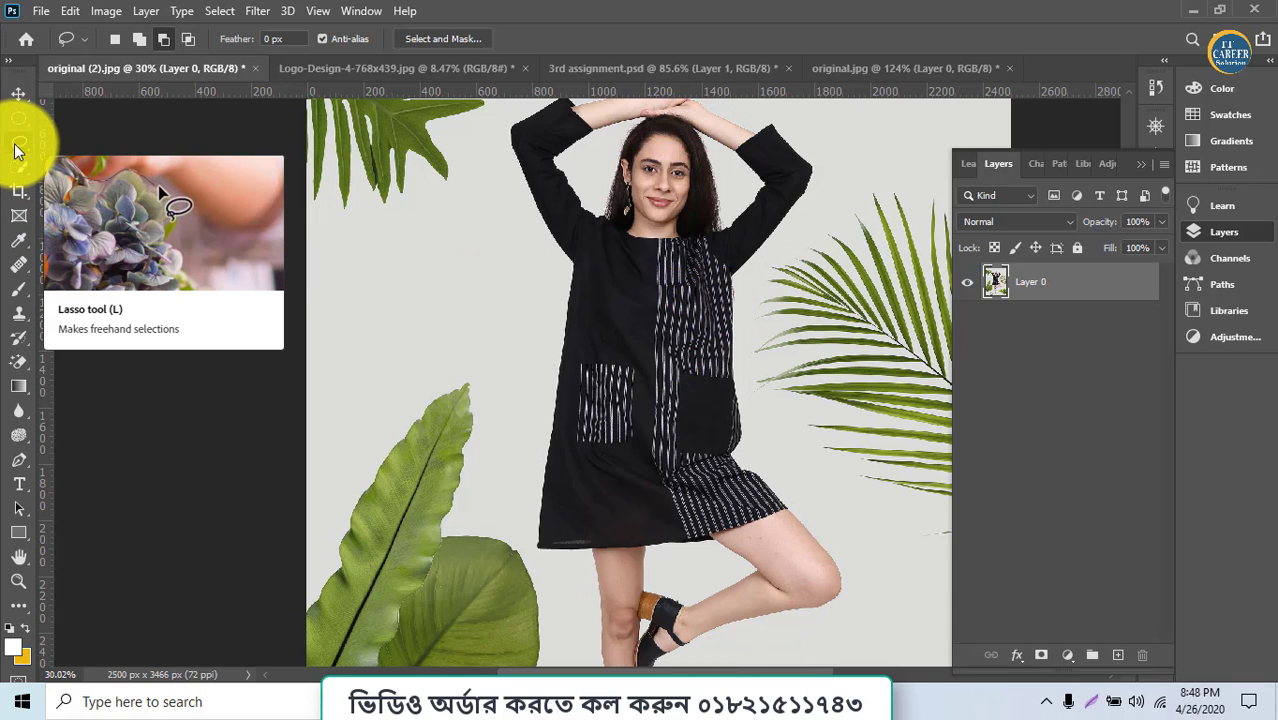
Step: Start a Polygonal Lasso outline at the underarm, following the dress's left edge, the hem and the standing leg downwards
right_click(16, 142)
left_click(77, 160)
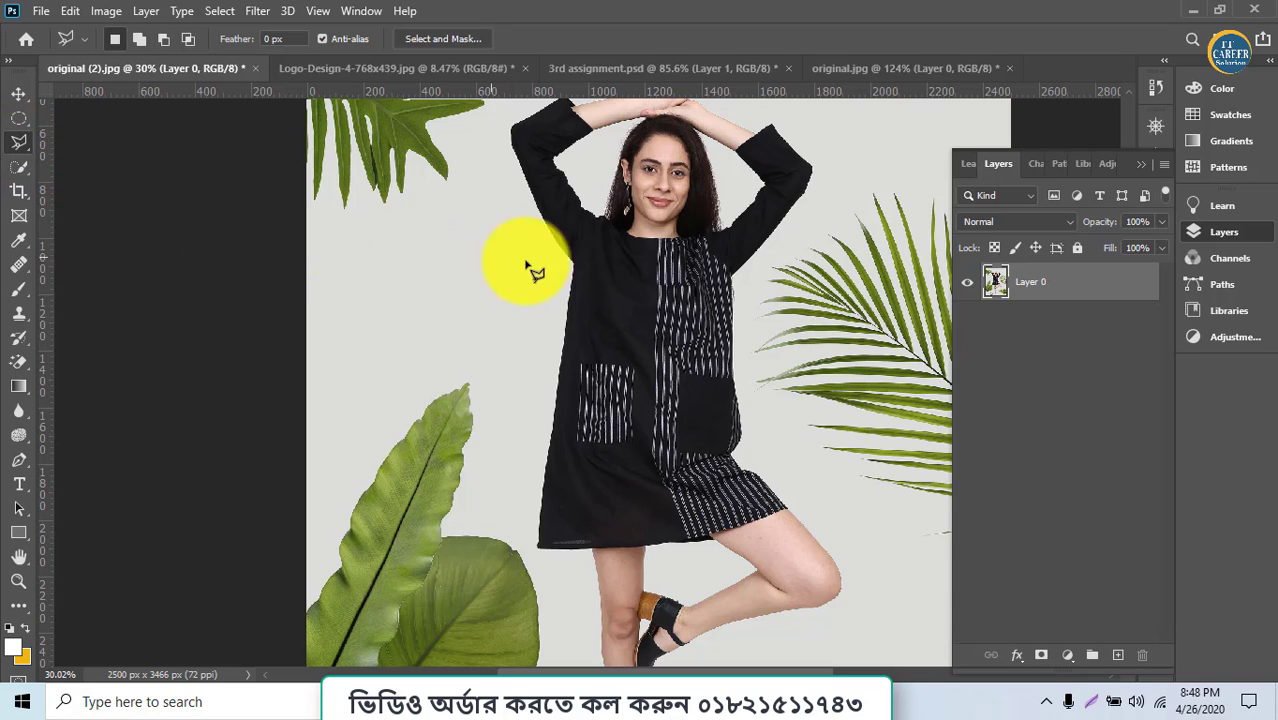
left_click(573, 264)
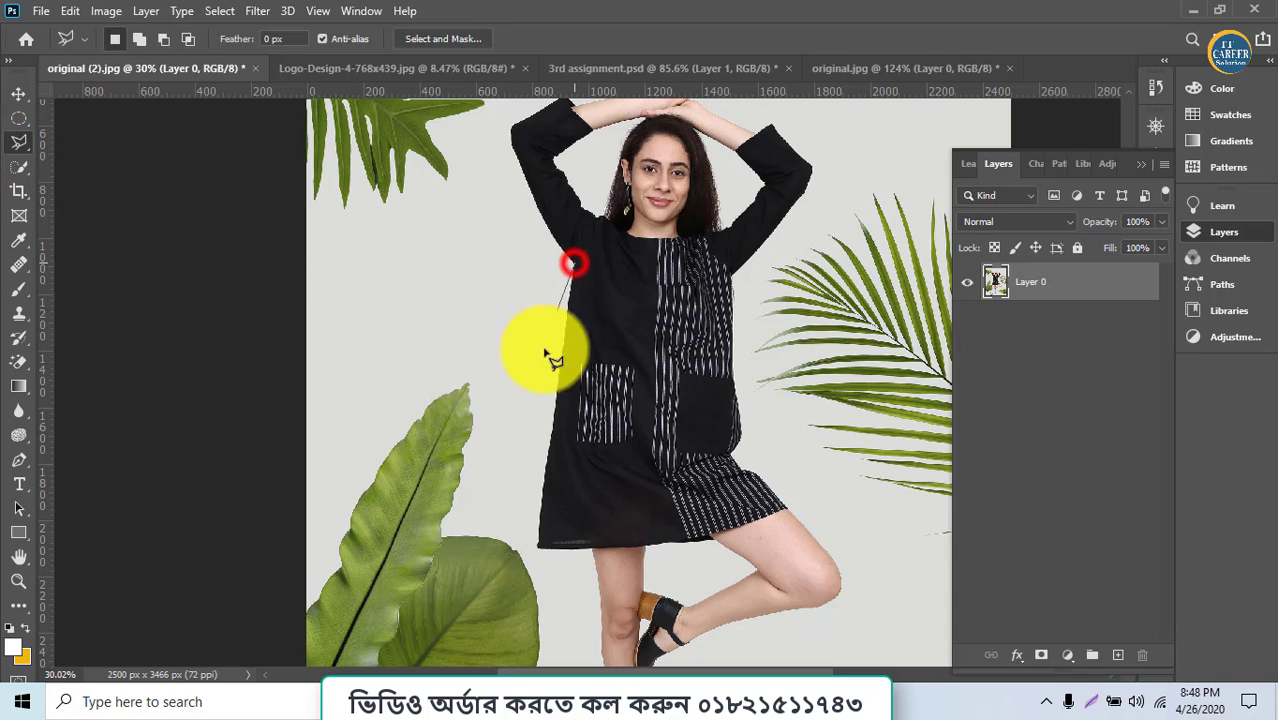
left_click(537, 551)
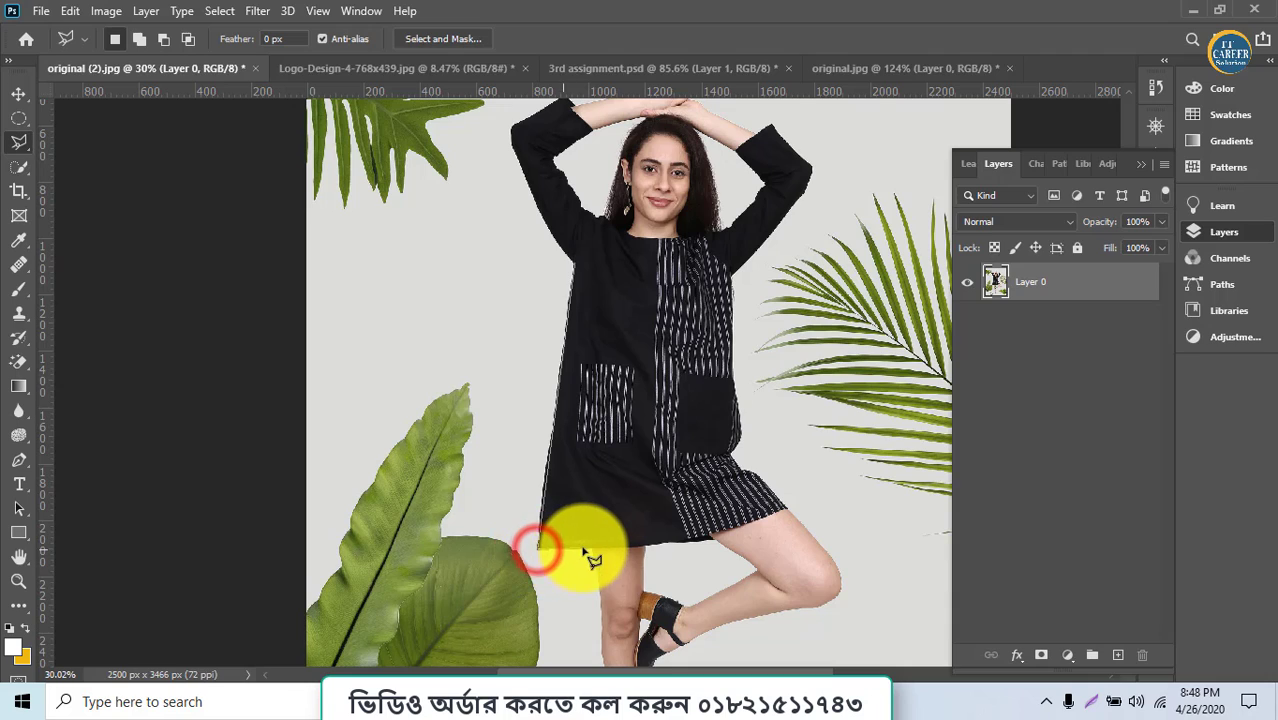
left_click(592, 550)
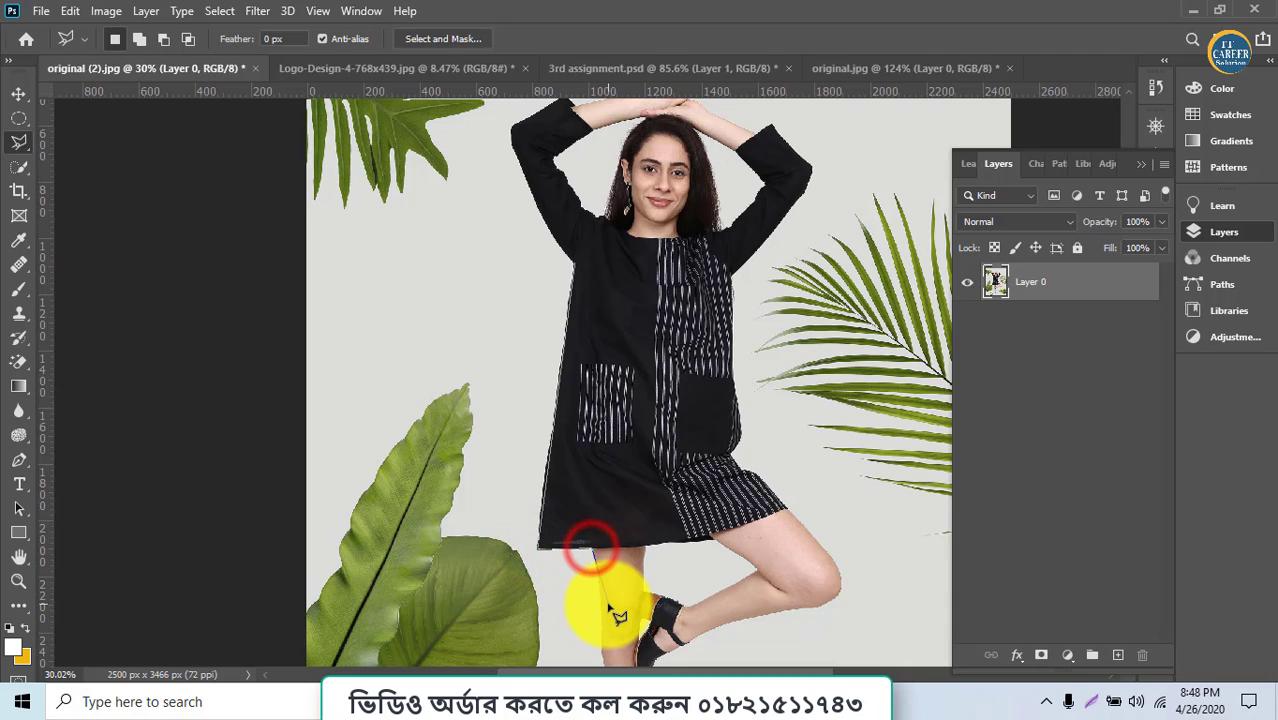
left_click(599, 606)
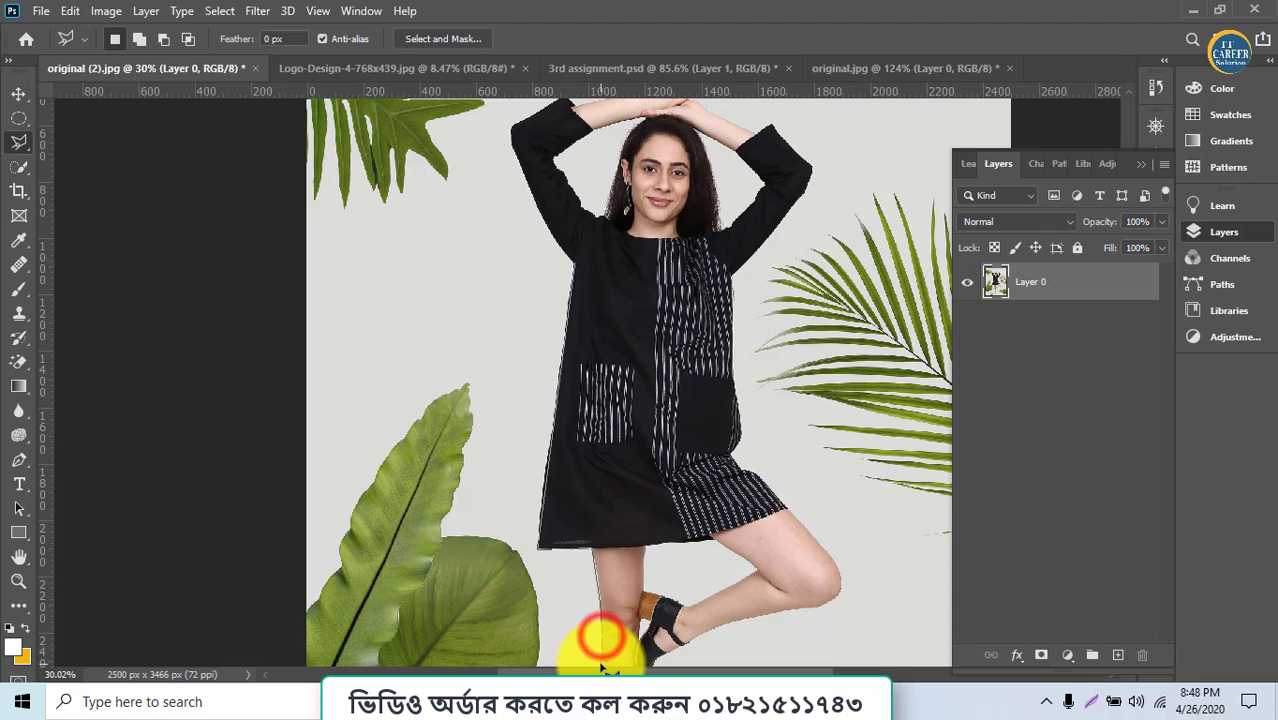
left_click(600, 660)
Step: Continue the polygonal outline under the foot, around the bent knee and up the right side of the dress
left_click(640, 662)
left_click(737, 639)
left_click(809, 607)
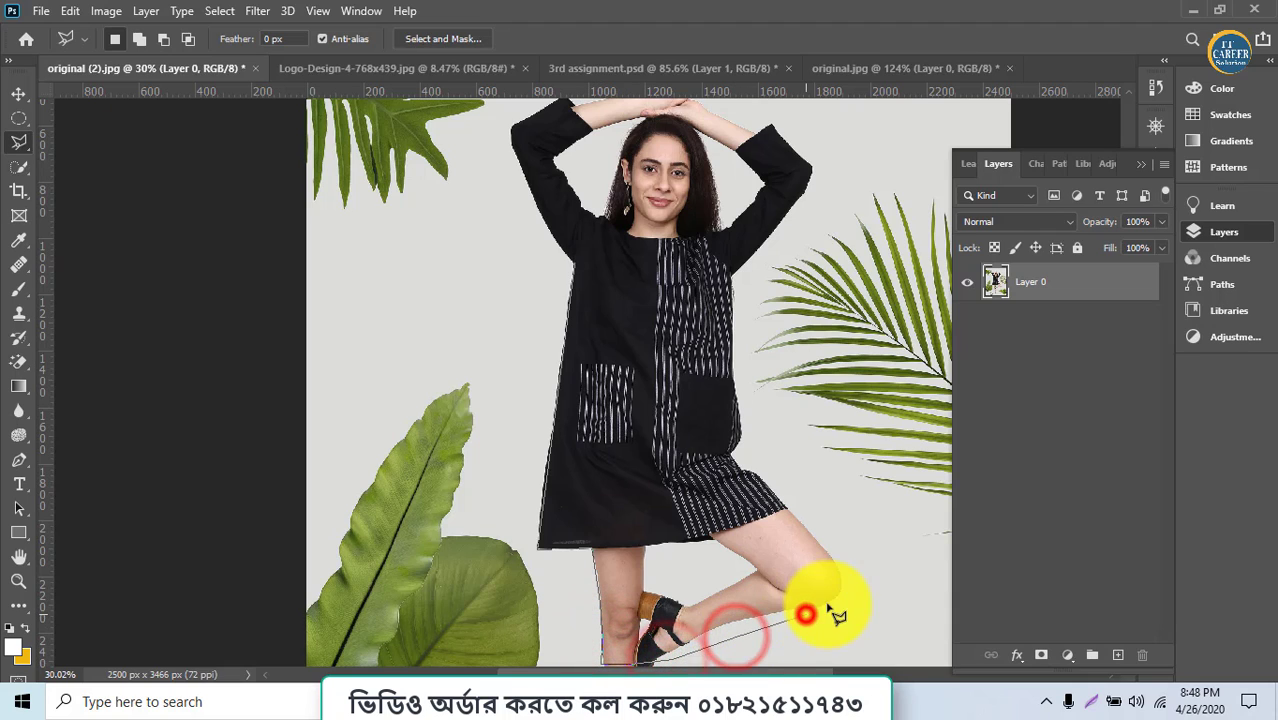
left_click(842, 574)
left_click(832, 543)
left_click(796, 506)
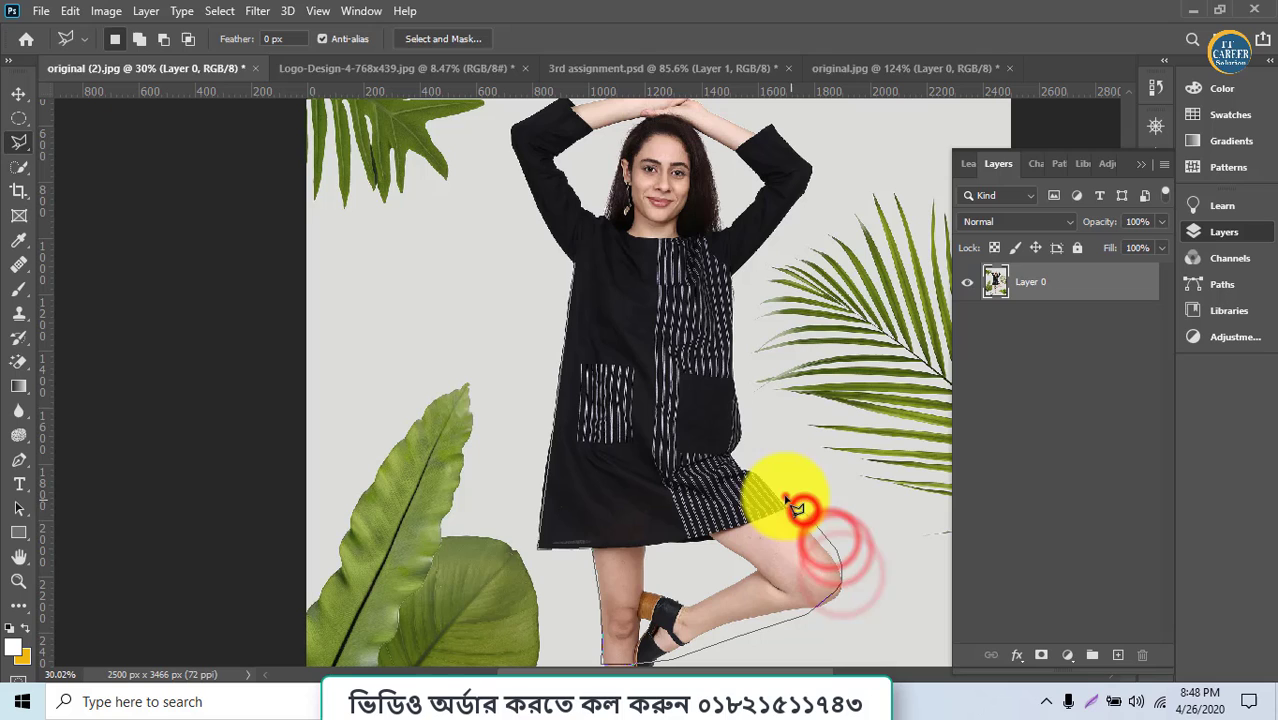
left_click(760, 446)
left_click(744, 372)
left_click(740, 312)
left_click(750, 272)
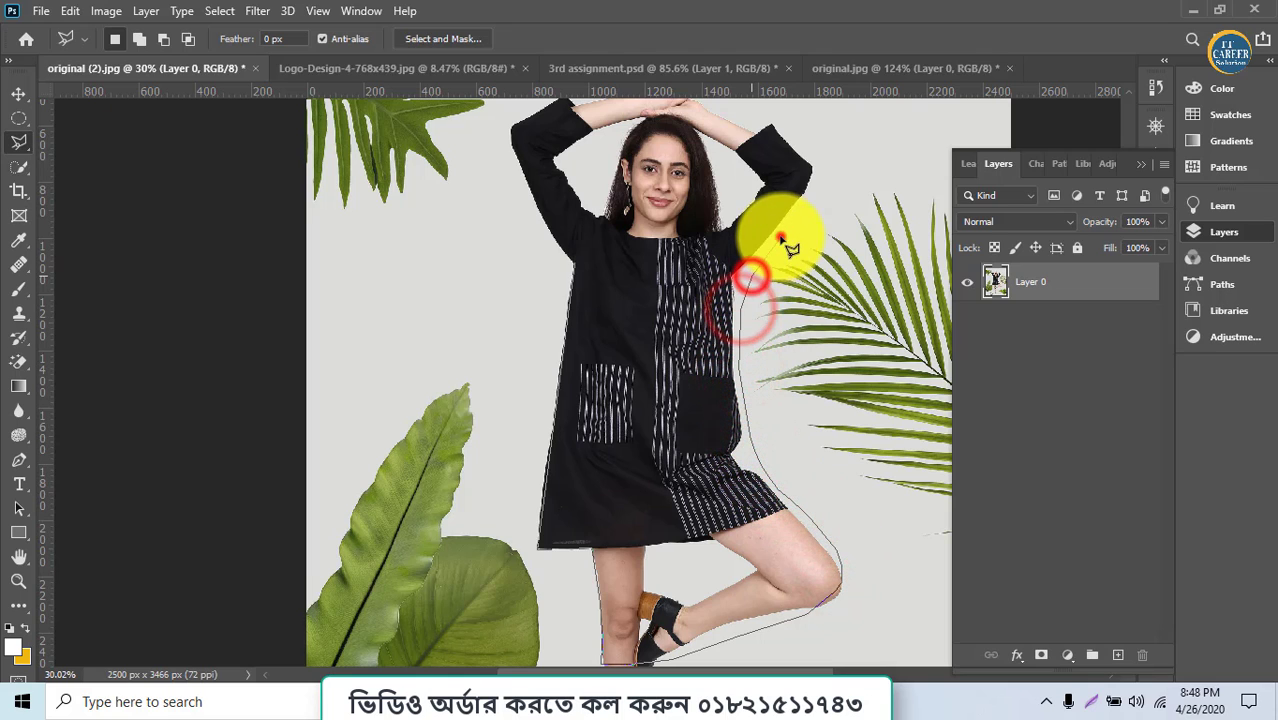
Step: Carry the polygonal outline around the raised arms and head, and close it at the starting underarm point
left_click(858, 172)
left_click(847, 148)
left_click(808, 128)
left_click(732, 112)
left_click(664, 108)
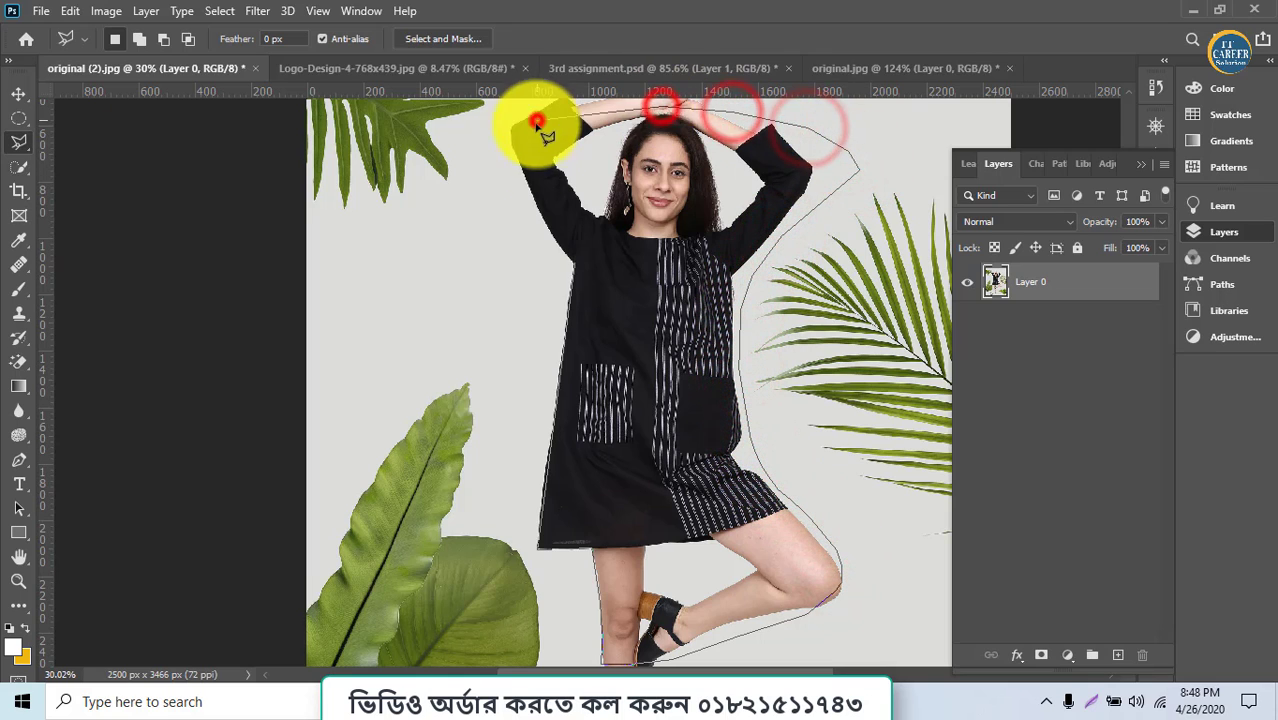
left_click(538, 120)
left_click(557, 230)
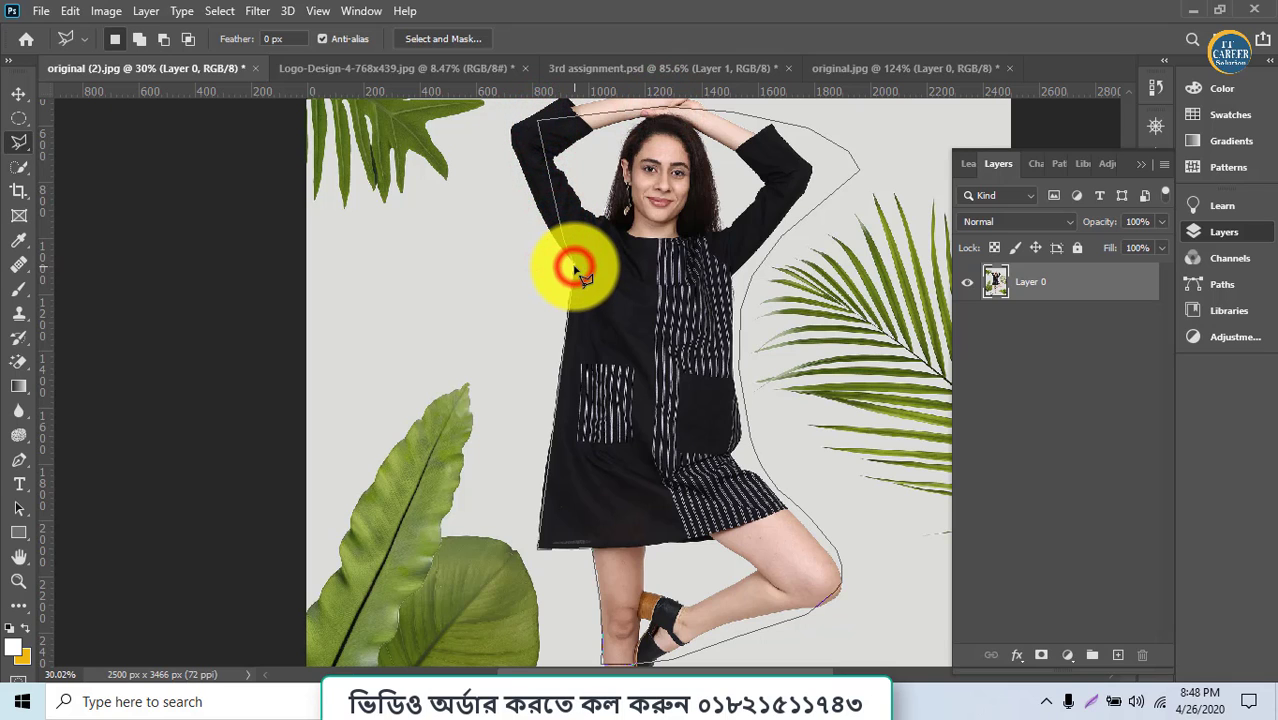
double_click(574, 268)
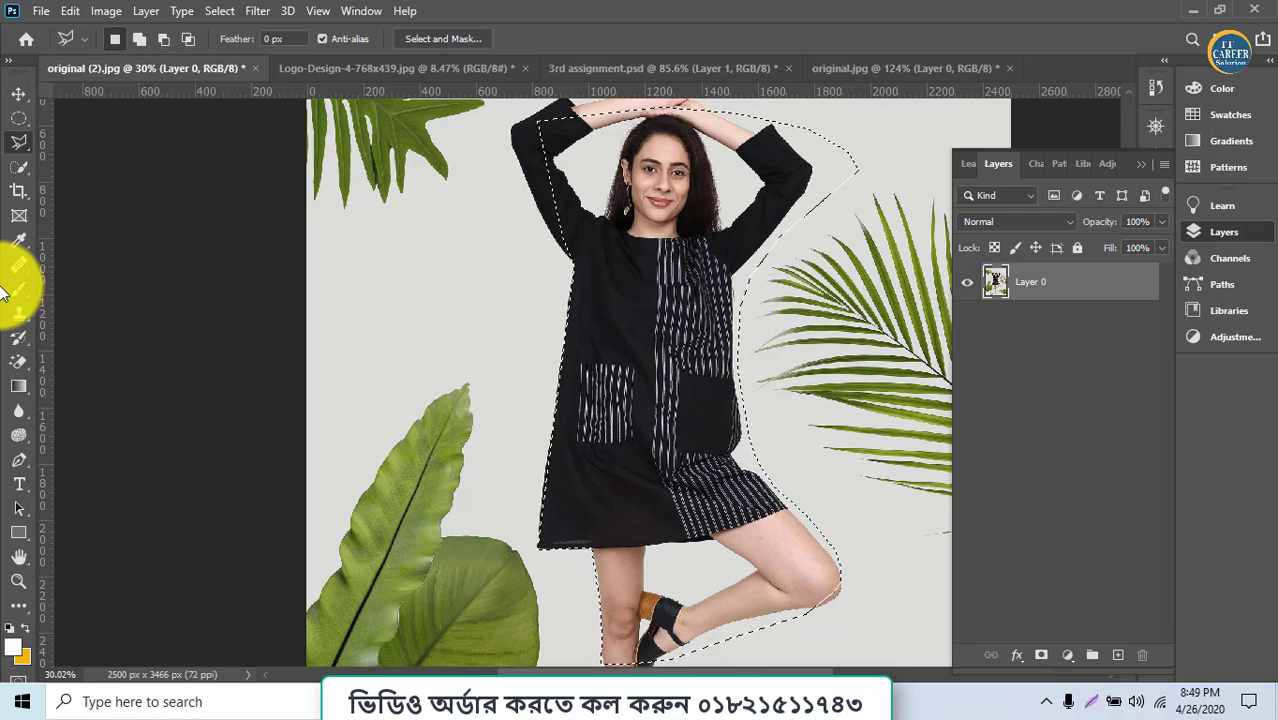
left_click(20, 145)
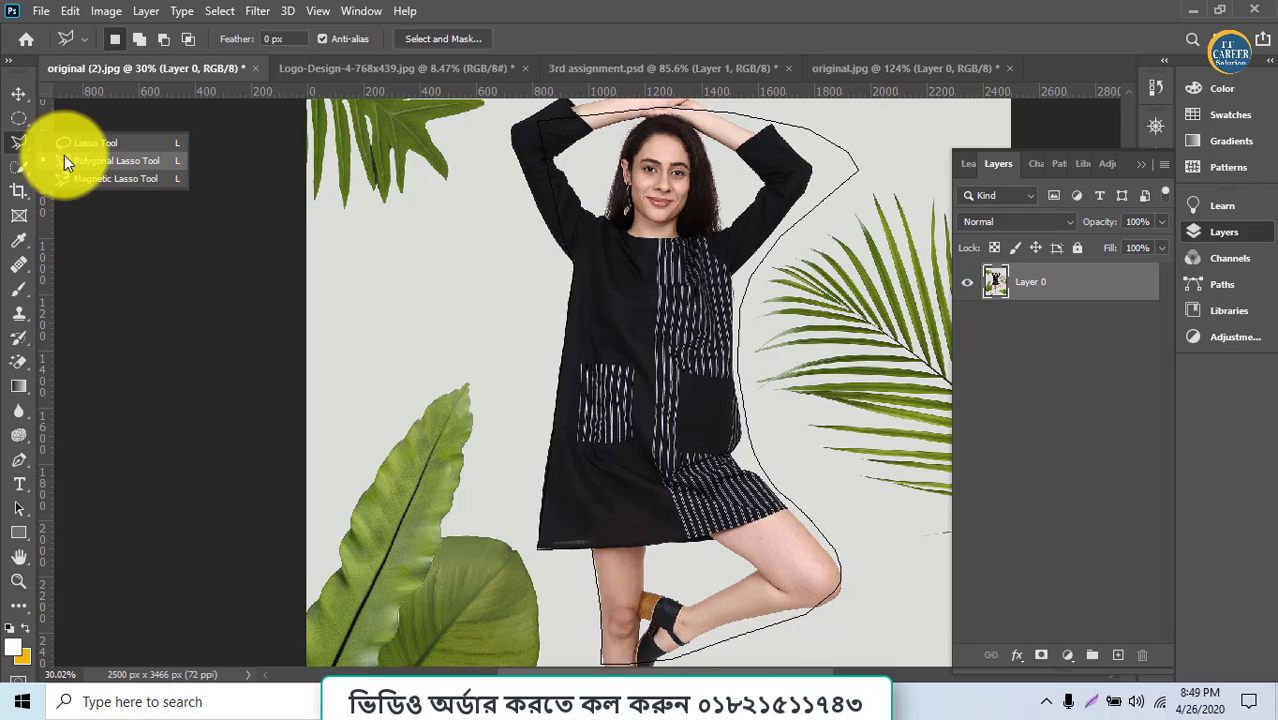
left_click(64, 158)
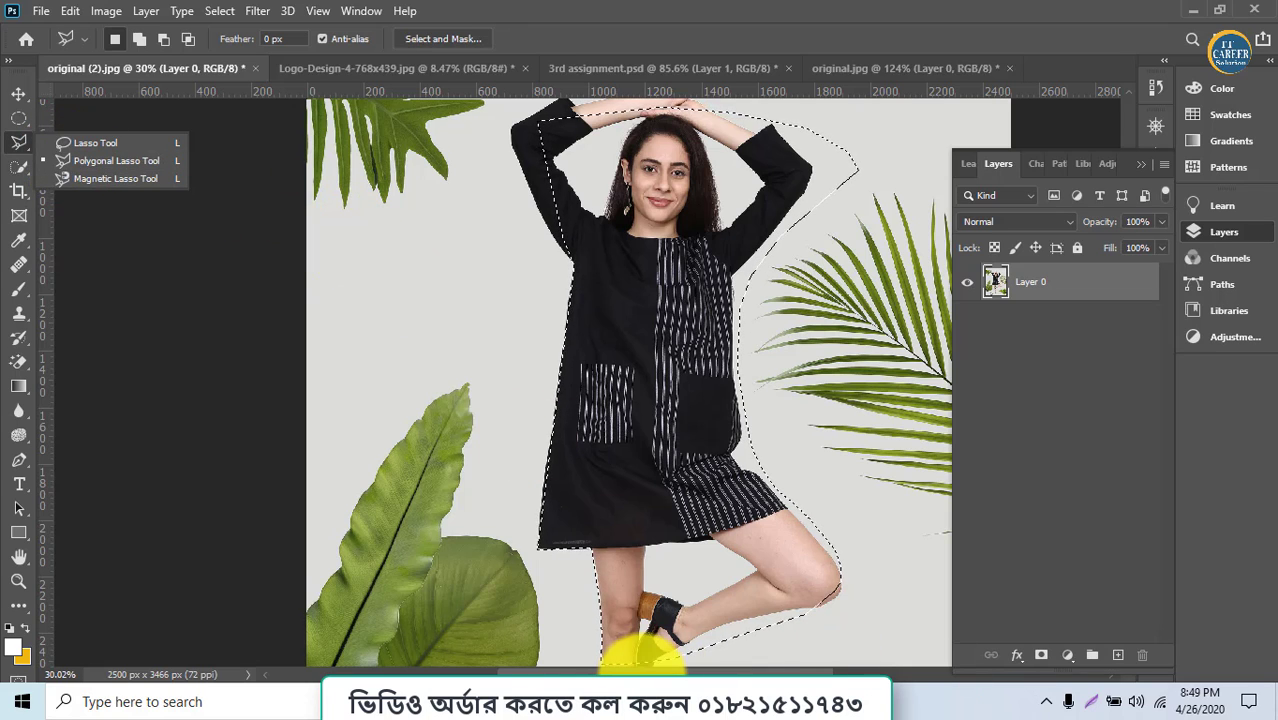
left_click(588, 704)
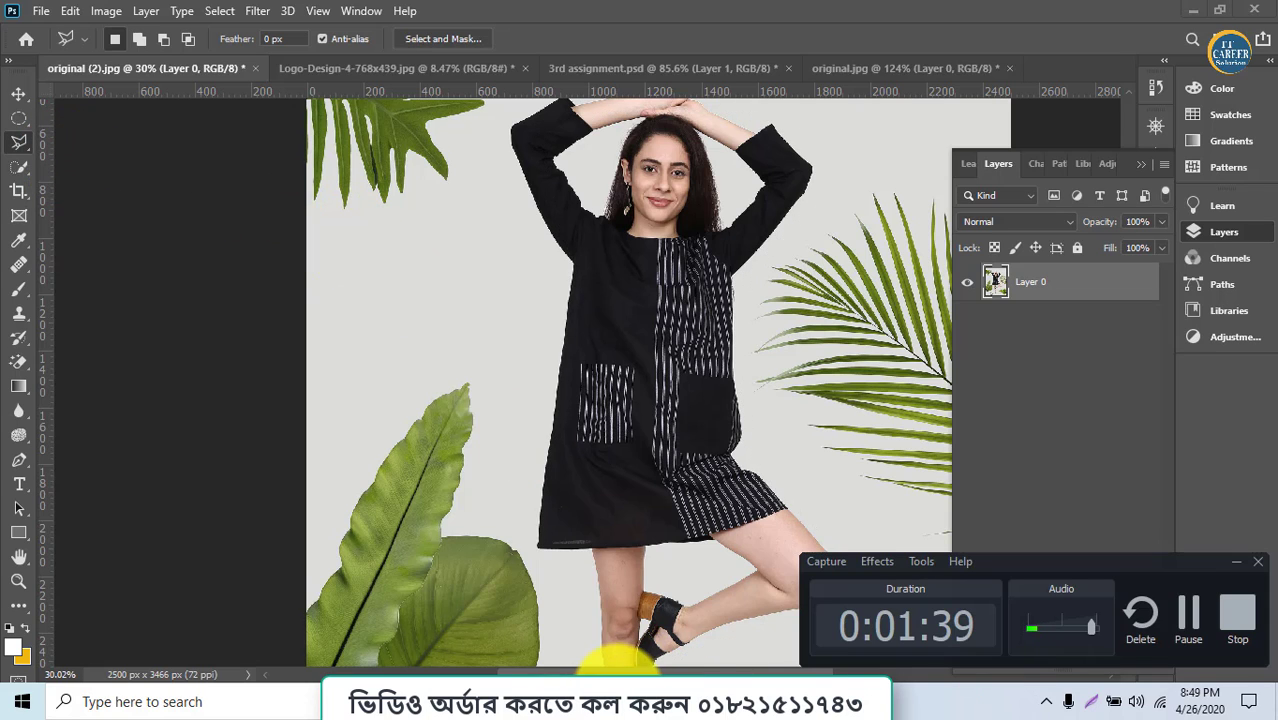
left_click(1191, 622)
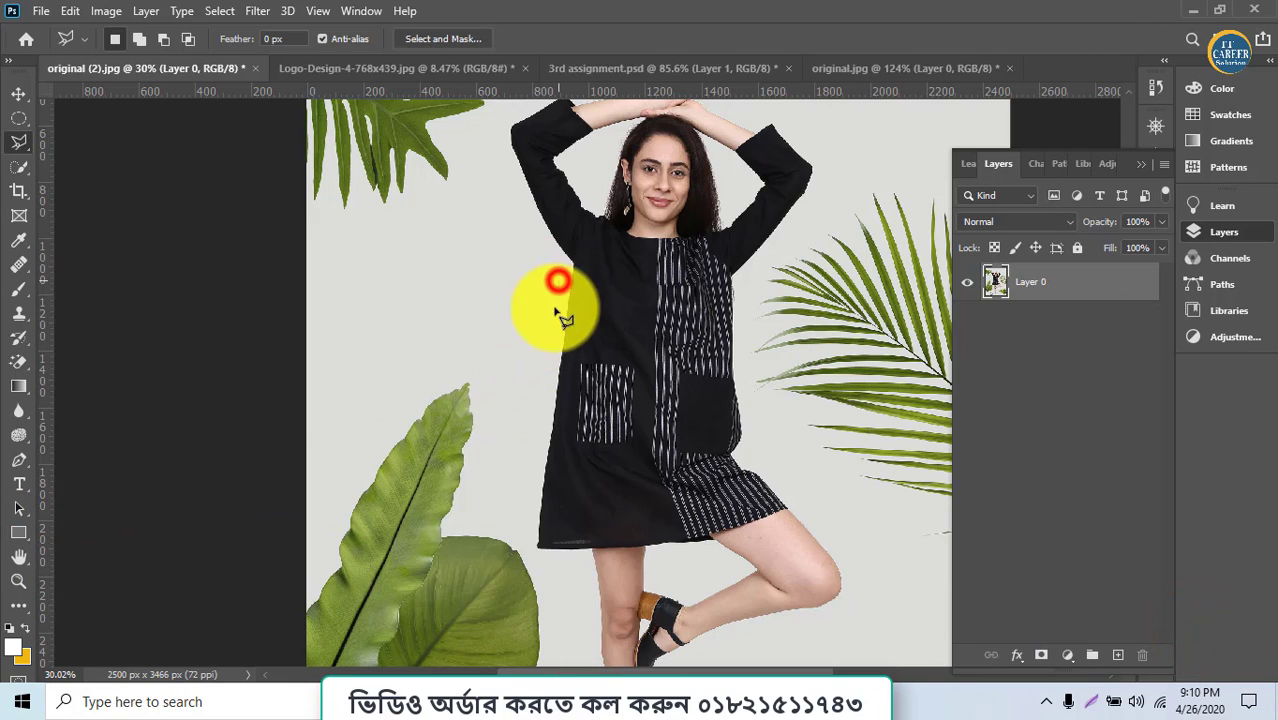
Step: Draw a closed Polygonal Lasso selection around the body of the dress, from the underarm to the hem and across both pockets
left_click(551, 345)
left_click(537, 463)
left_click(545, 537)
left_click(637, 515)
left_click(678, 497)
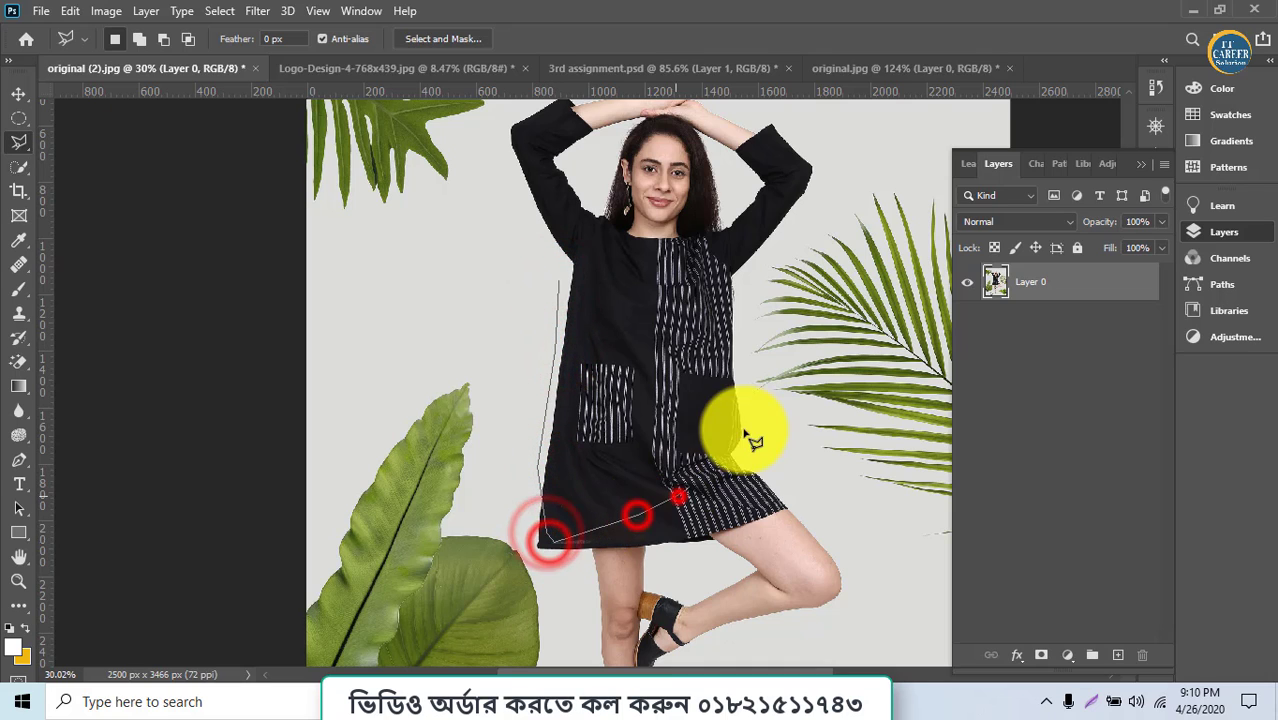
left_click(743, 428)
left_click(740, 385)
left_click(665, 295)
left_click(595, 272)
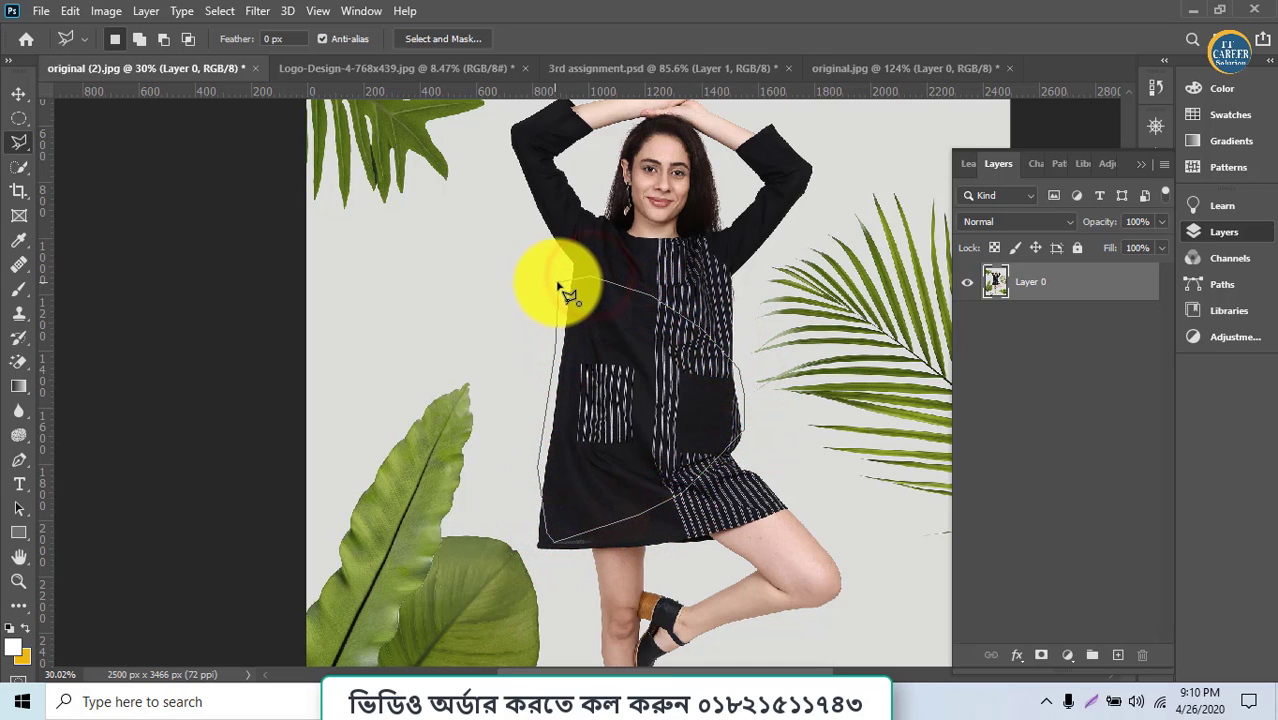
left_click(558, 284)
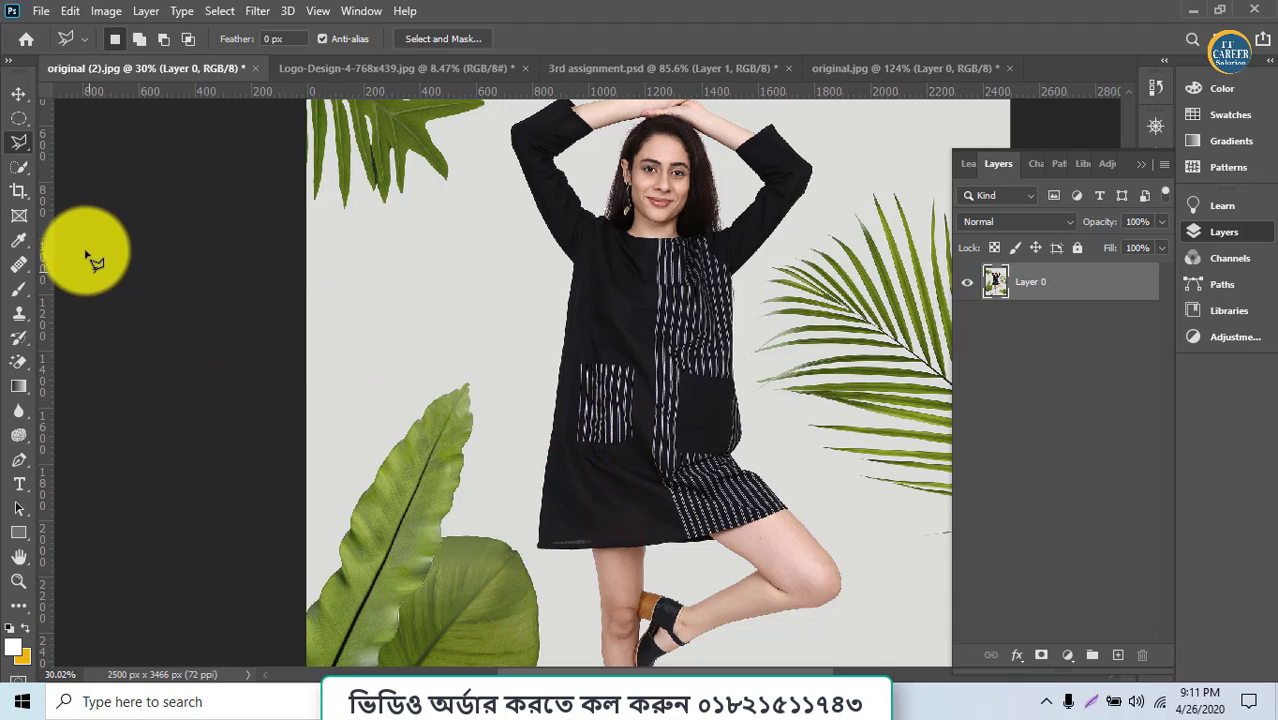
Step: Select the woman by tracing her outline with the Magnetic Lasso, starting and closing at the underarm beside the dress
left_click(28, 148)
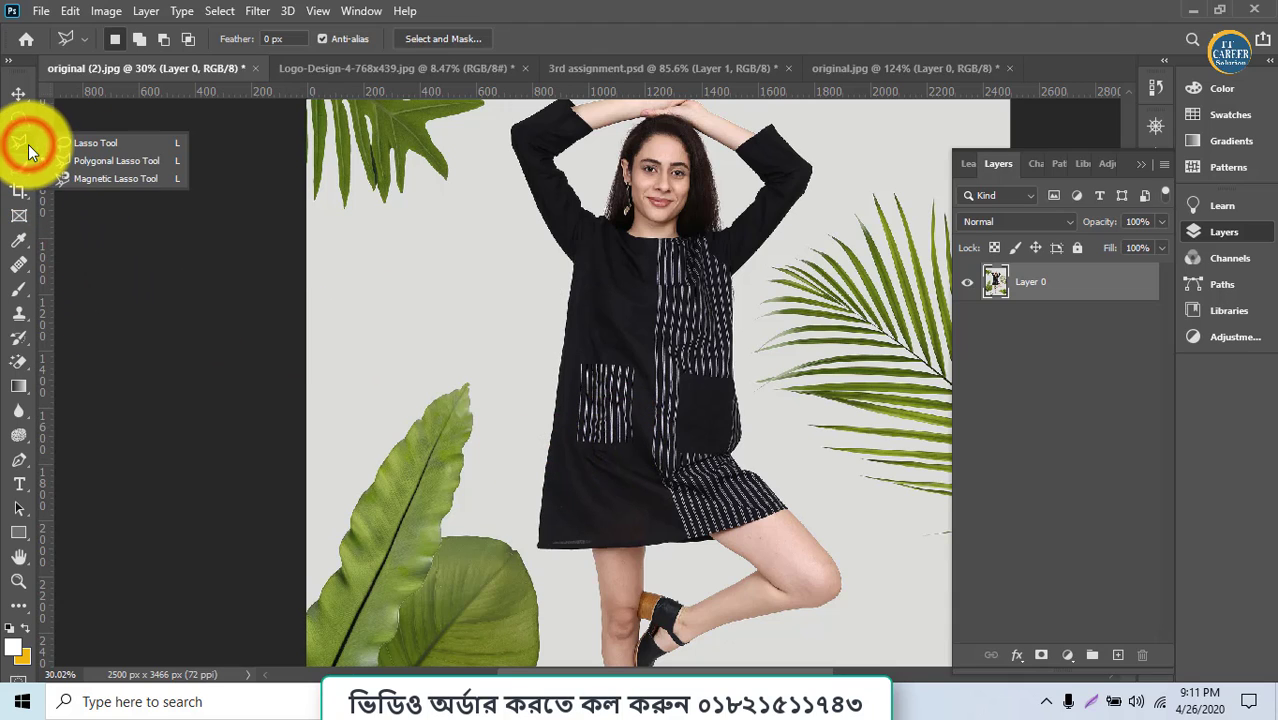
left_click(82, 179)
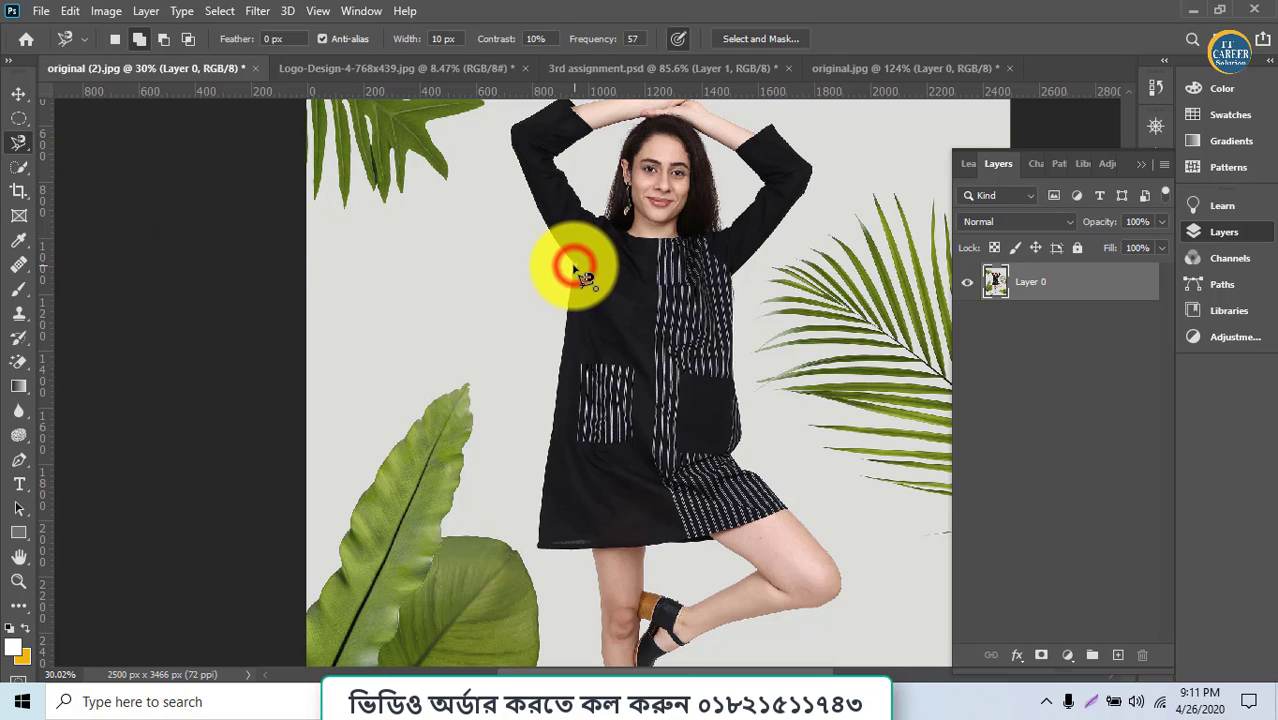
left_click(575, 270)
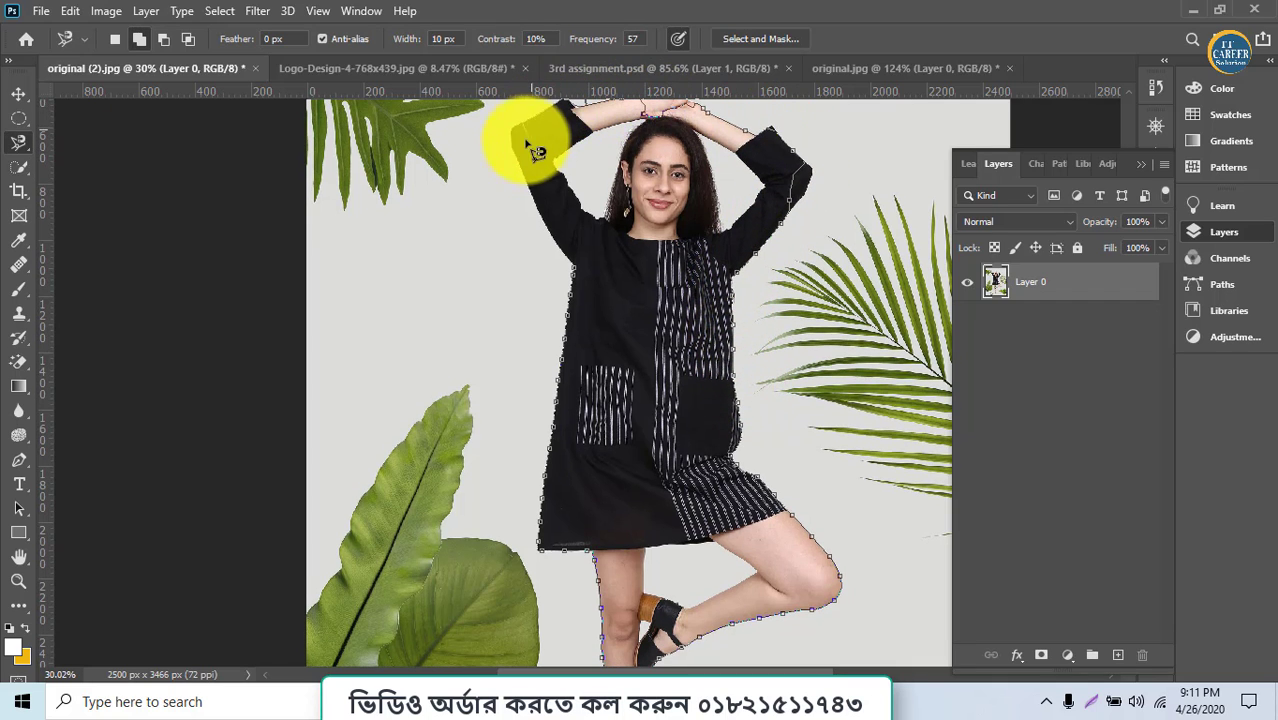
left_click(577, 272)
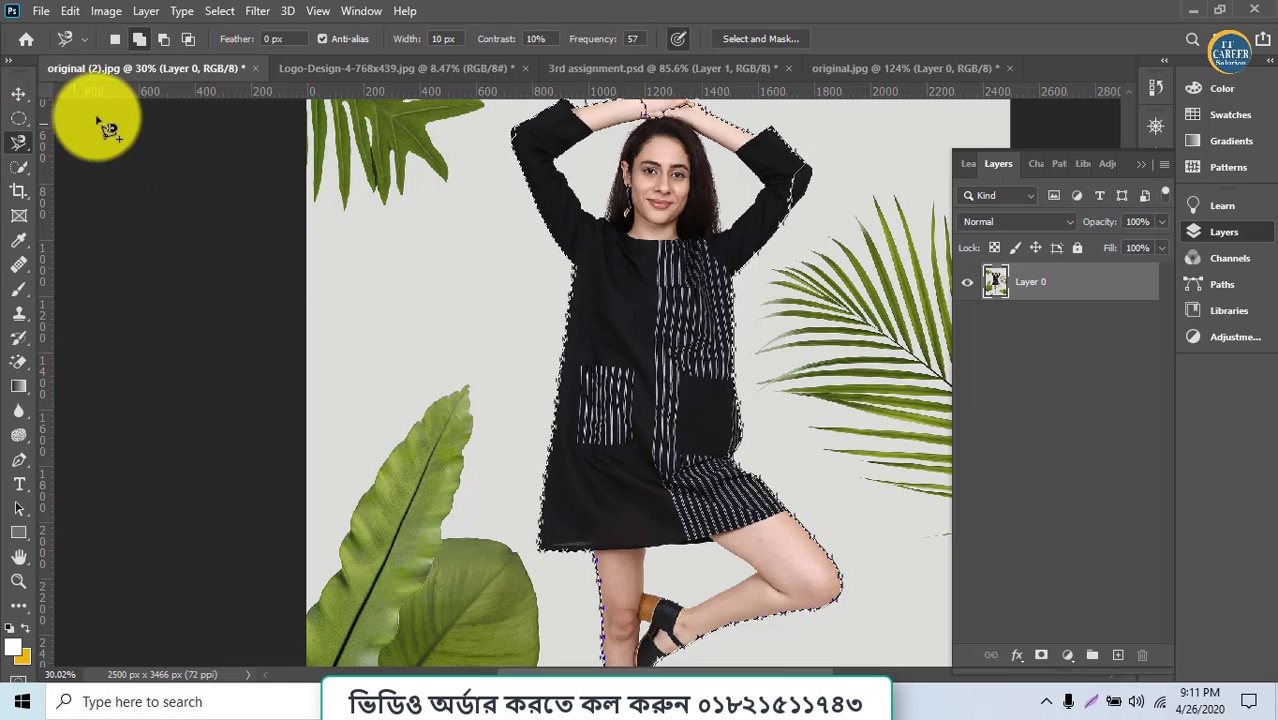
Step: Nudge the selected woman slightly with the Move tool and set the Magnetic Lasso feather to 3 px
left_click(19, 92)
mouse_move(630, 281)
left_mouse_down()
mouse_move(271, 49)
mouse_move(200, 57)
mouse_move(617, 248)
mouse_move(456, 163)
mouse_move(665, 254)
mouse_move(636, 280)
left_mouse_up()
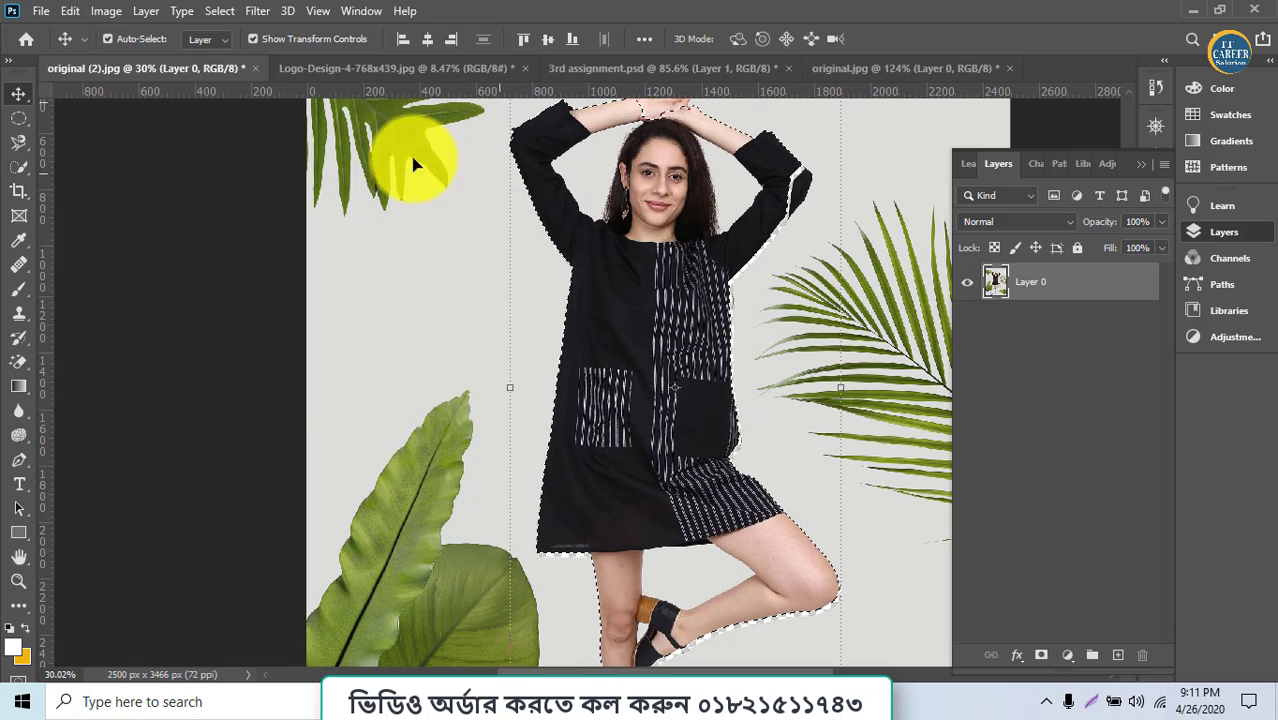
left_click(608, 270)
left_click(18, 142)
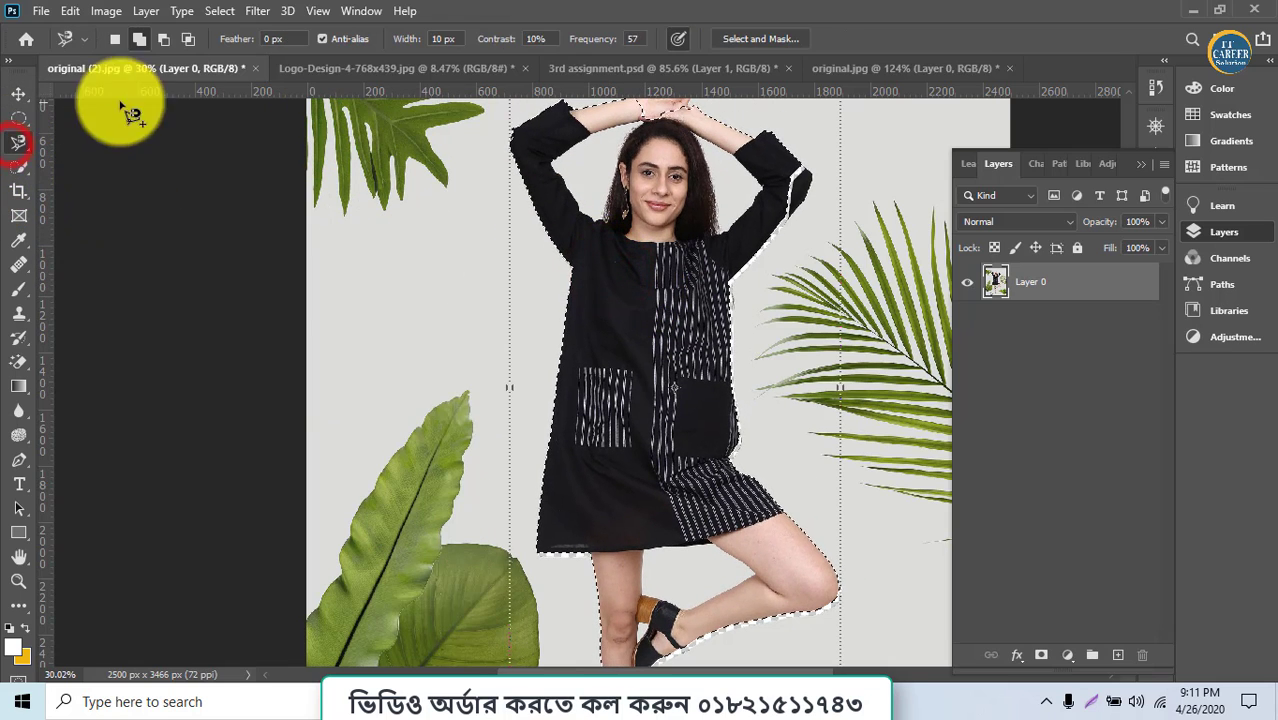
left_click(268, 39)
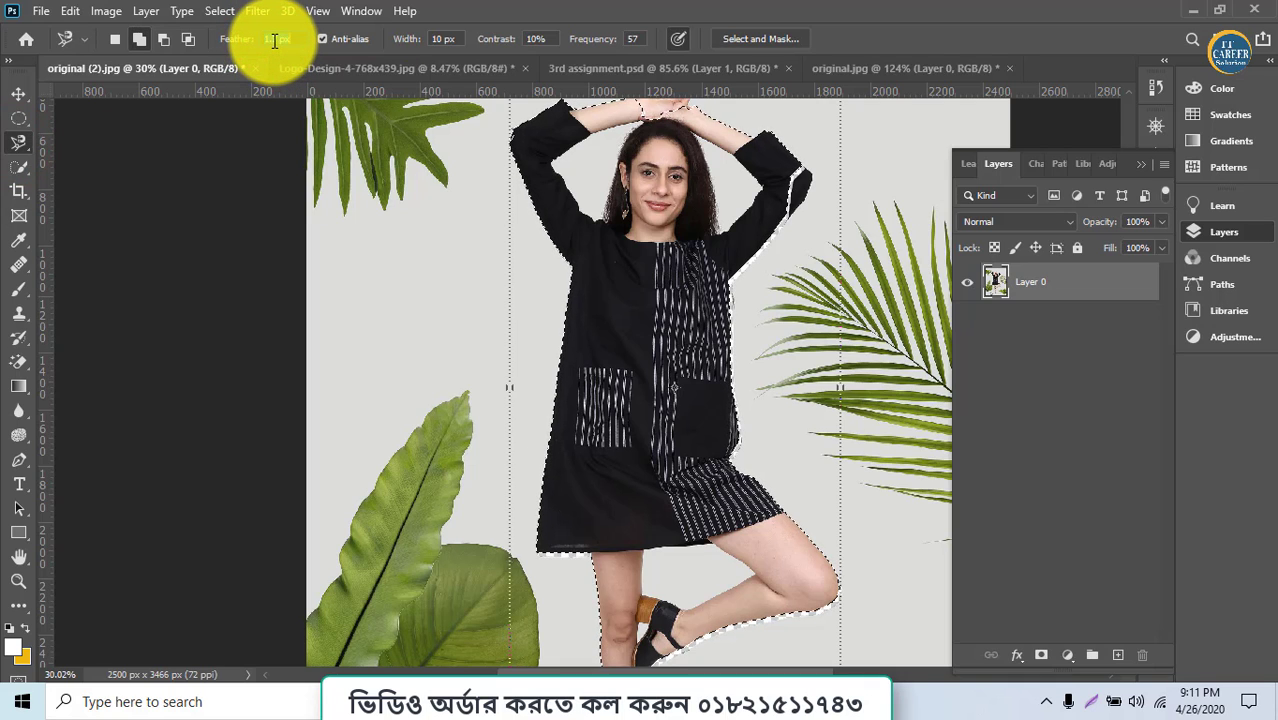
Step: Move the selected woman into the Logo-Design-4-768x439.jpg document, place her beside the circular portrait and commit the transform
left_click(18, 93)
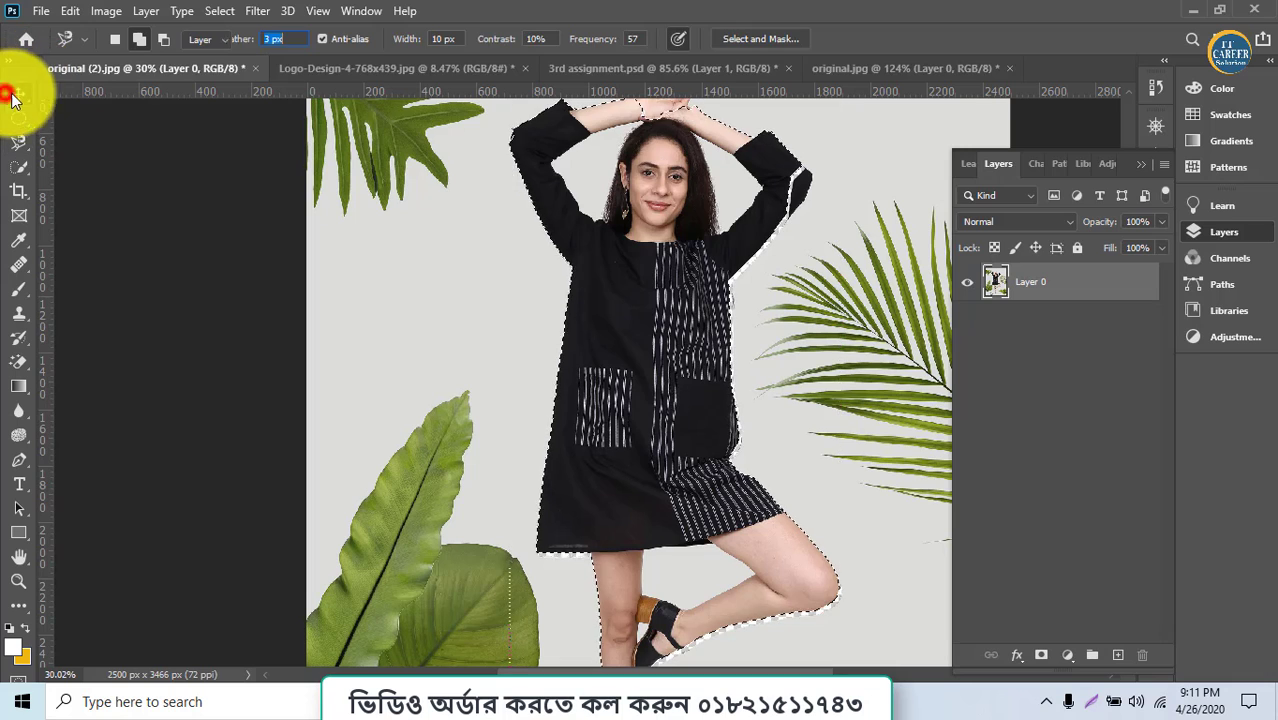
left_click_drag(651, 262, 656, 330)
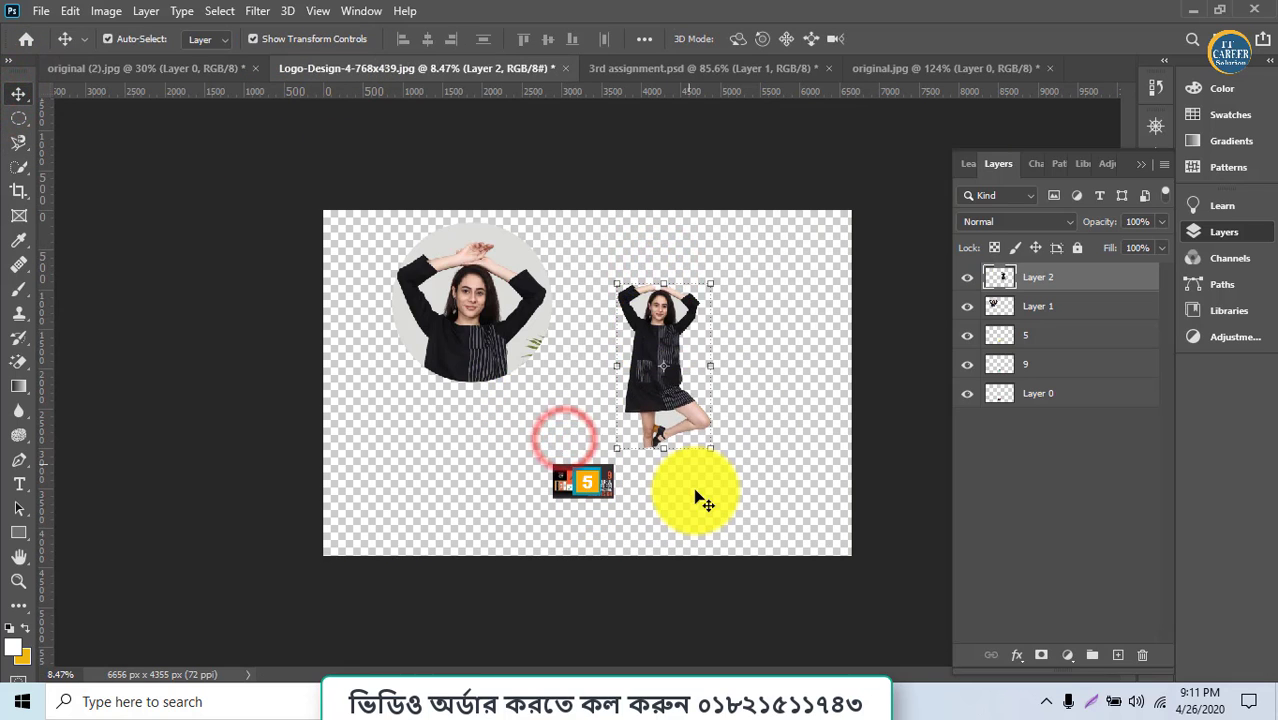
left_click(712, 461)
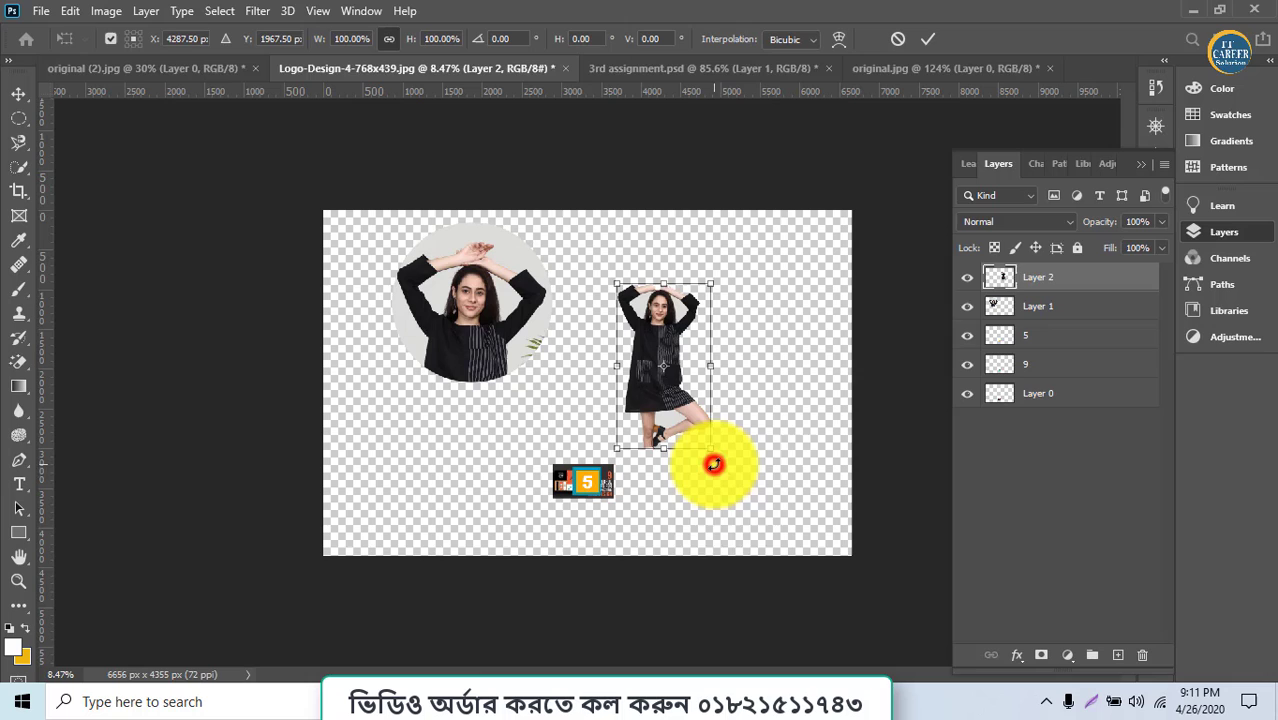
left_click(928, 38)
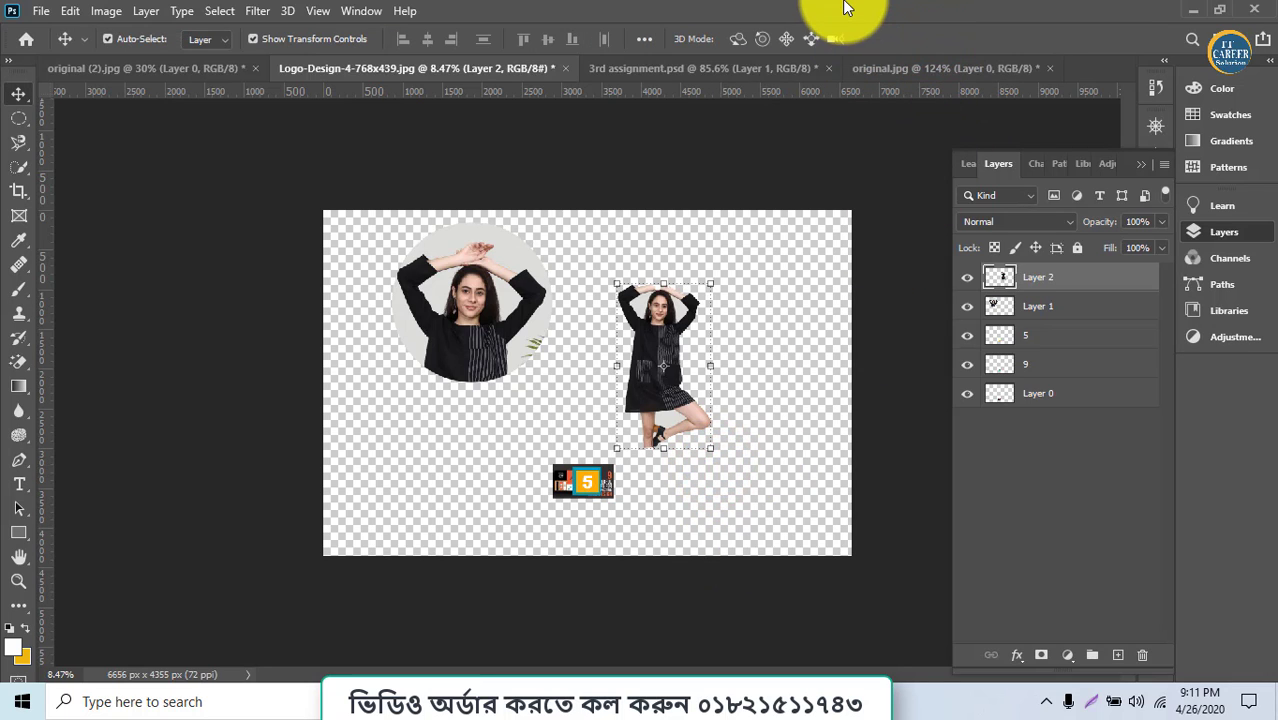
Step: Try to outline the upper body of the small cut-out woman with the freehand Lasso tool
left_click(18, 142)
left_click(104, 142)
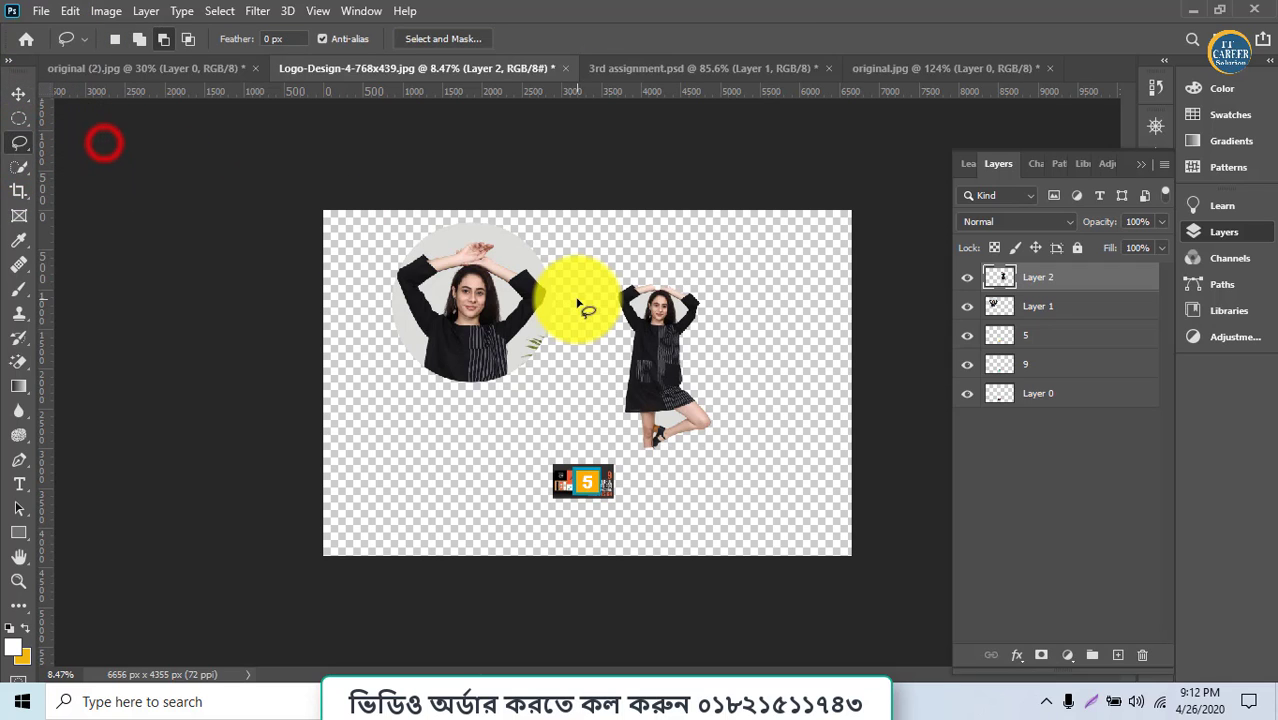
mouse_move(655, 330)
left_mouse_down()
mouse_move(674, 256)
mouse_move(721, 400)
mouse_move(608, 255)
left_mouse_up()
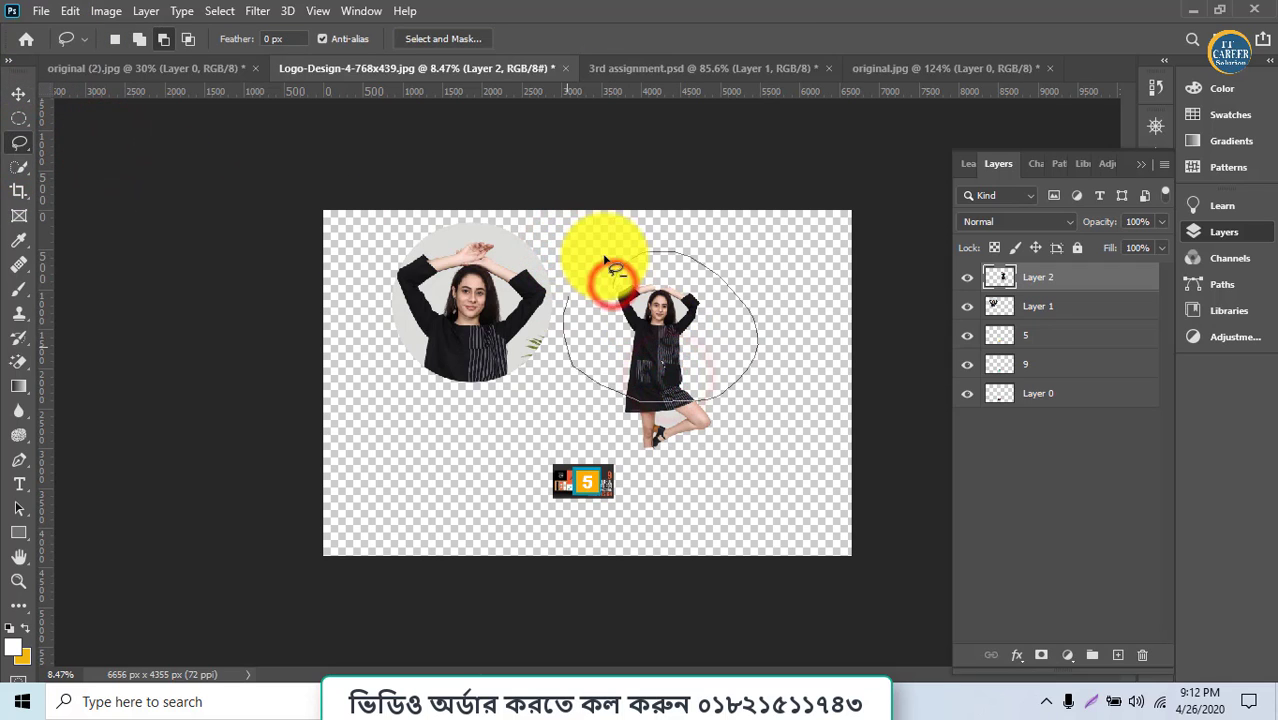
key("ctrl+j")
left_click(596, 275)
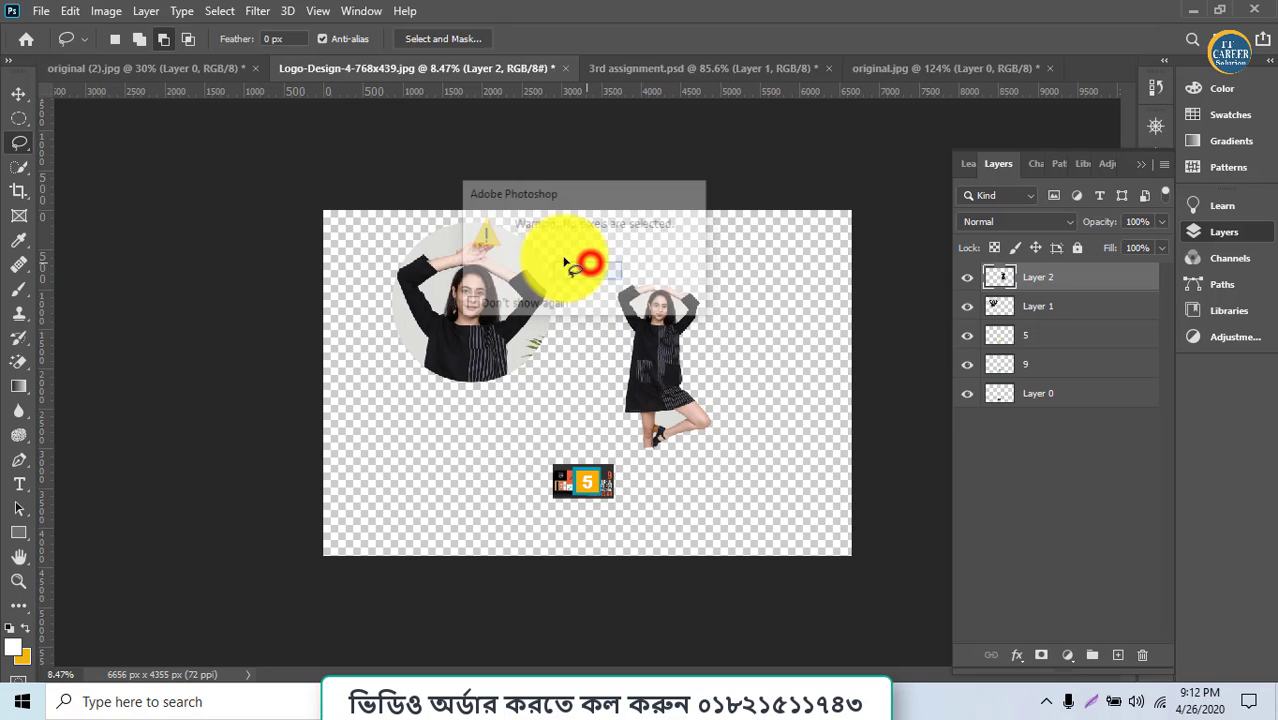
Step: In original (2).jpg, add a rounded freehand Lasso selection on the plain background between the leaves, using Add to selection mode
left_click(173, 68)
mouse_move(402, 302)
left_mouse_down()
mouse_move(481, 318)
mouse_move(397, 323)
mouse_move(408, 294)
left_mouse_up()
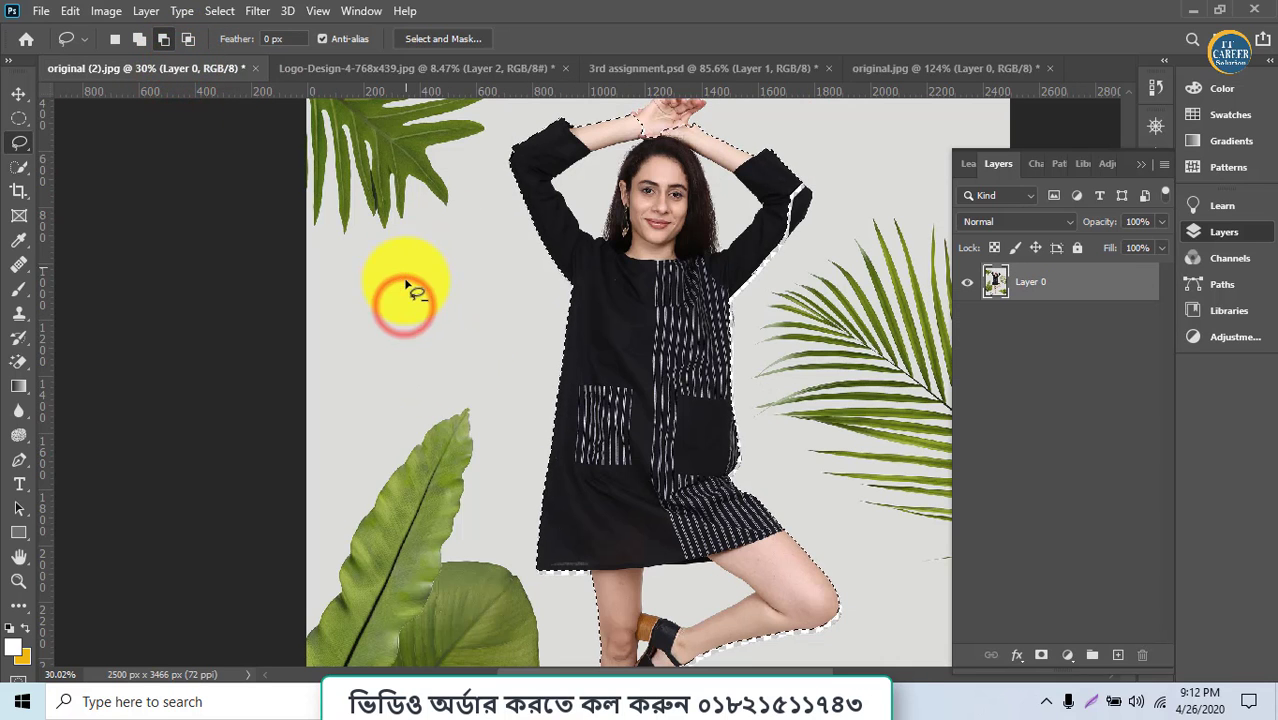
left_click(139, 38)
mouse_move(335, 273)
left_mouse_down()
mouse_move(464, 288)
mouse_move(310, 346)
mouse_move(340, 271)
left_mouse_up()
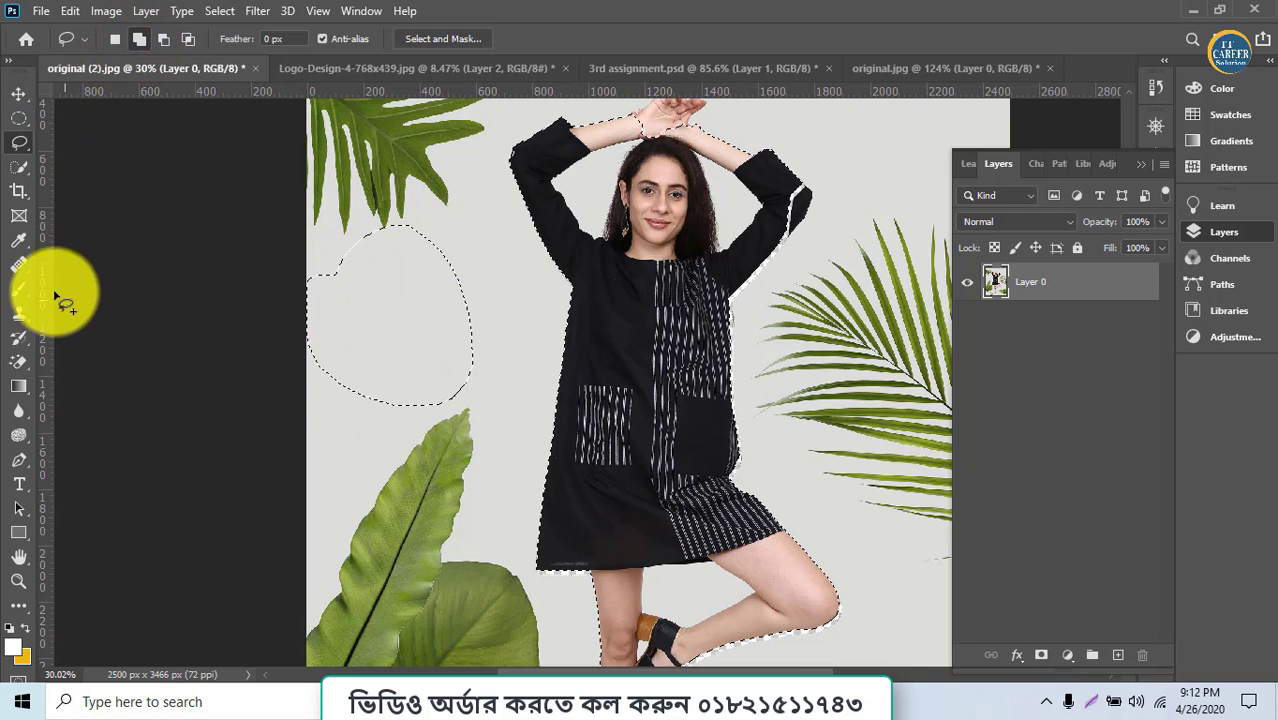
Step: Draw a closed seven-point Polygonal Lasso selection on the plain background above the leaf tip, beside the dress
right_click(19, 152)
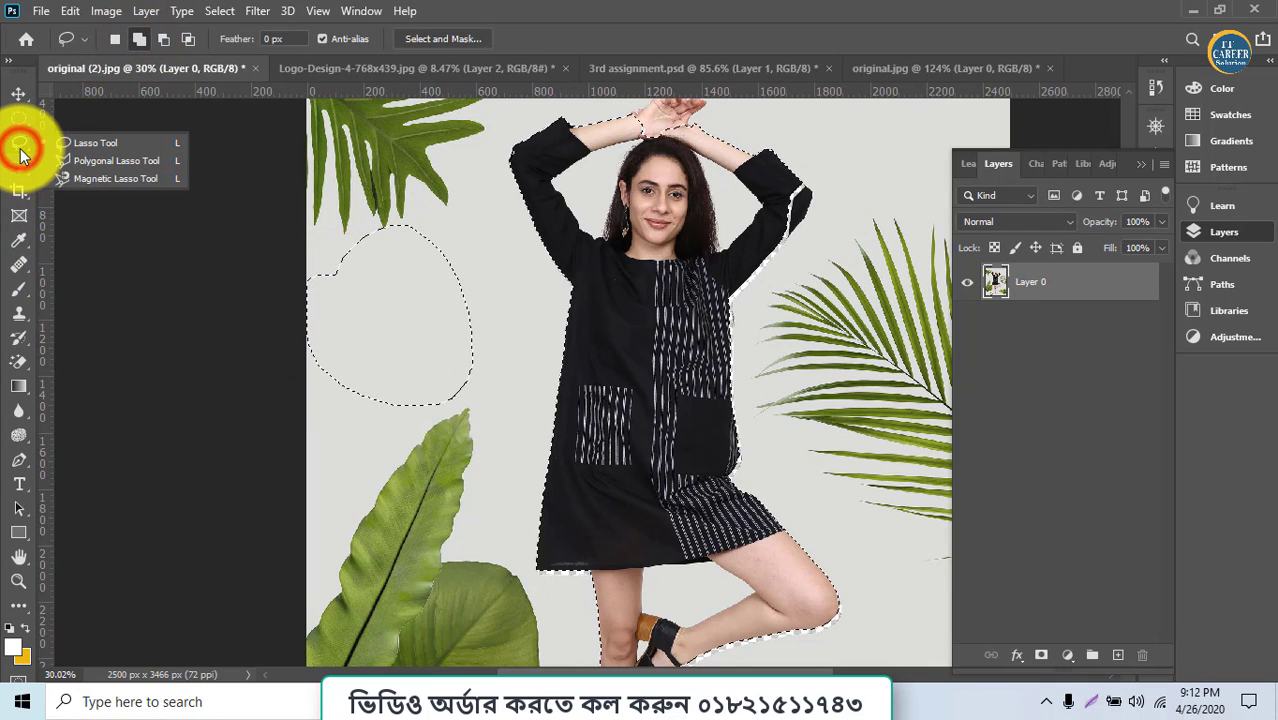
left_click(75, 157)
left_click(506, 260)
left_click(528, 365)
left_click(477, 418)
left_click(392, 378)
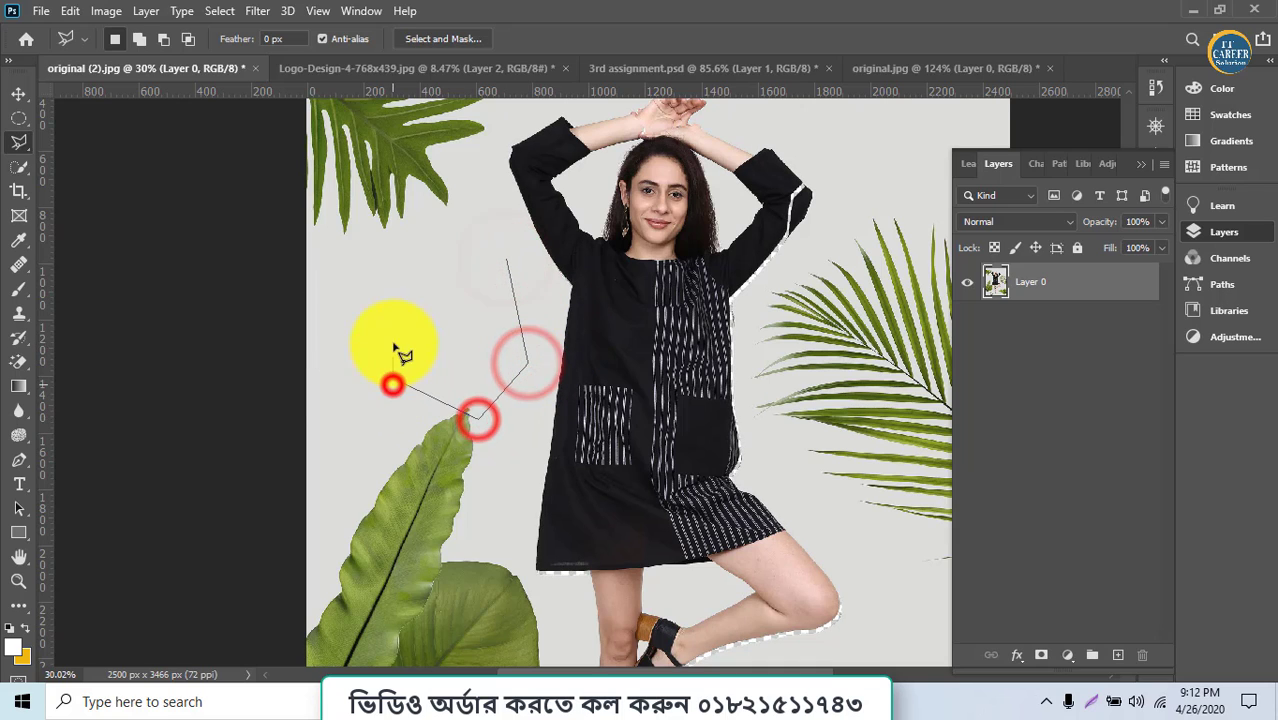
left_click(395, 344)
left_click(414, 315)
left_click(483, 280)
left_click(507, 262)
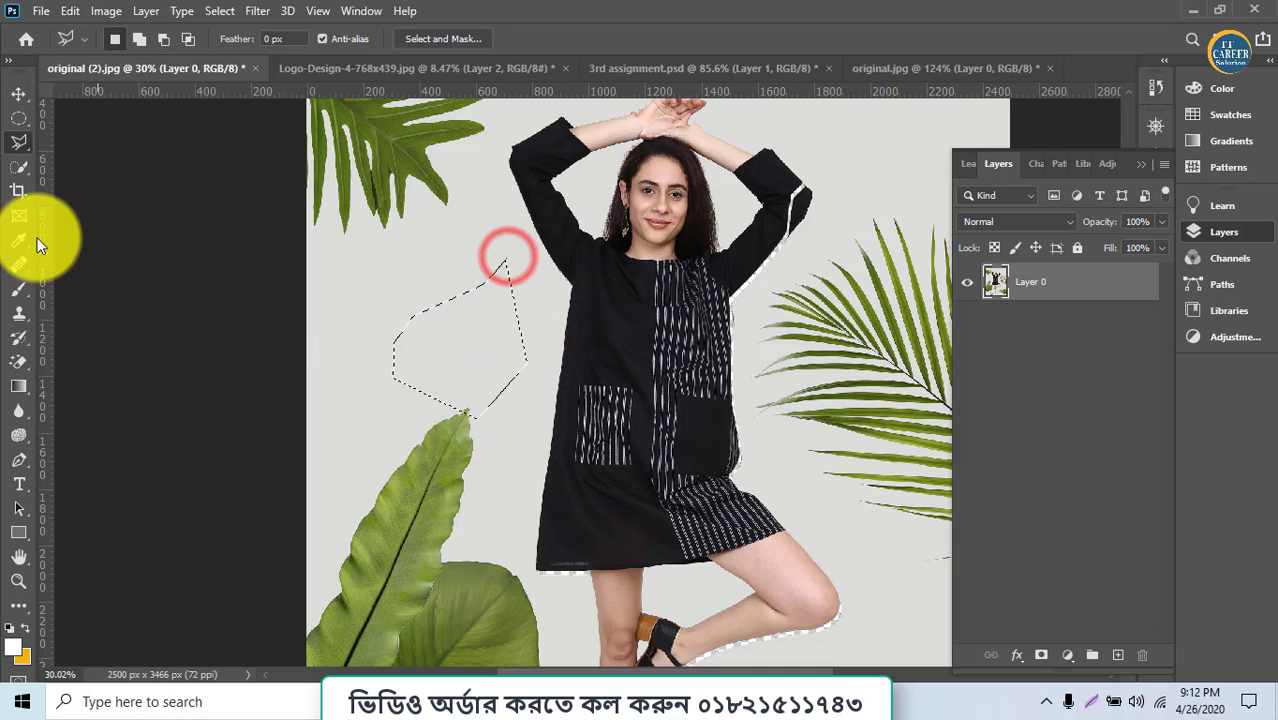
Step: Trace the dress with the Magnetic Lasso, starting and closing at the raised sleeve's elbow, and clear the selection
right_click(14, 148)
left_click(68, 172)
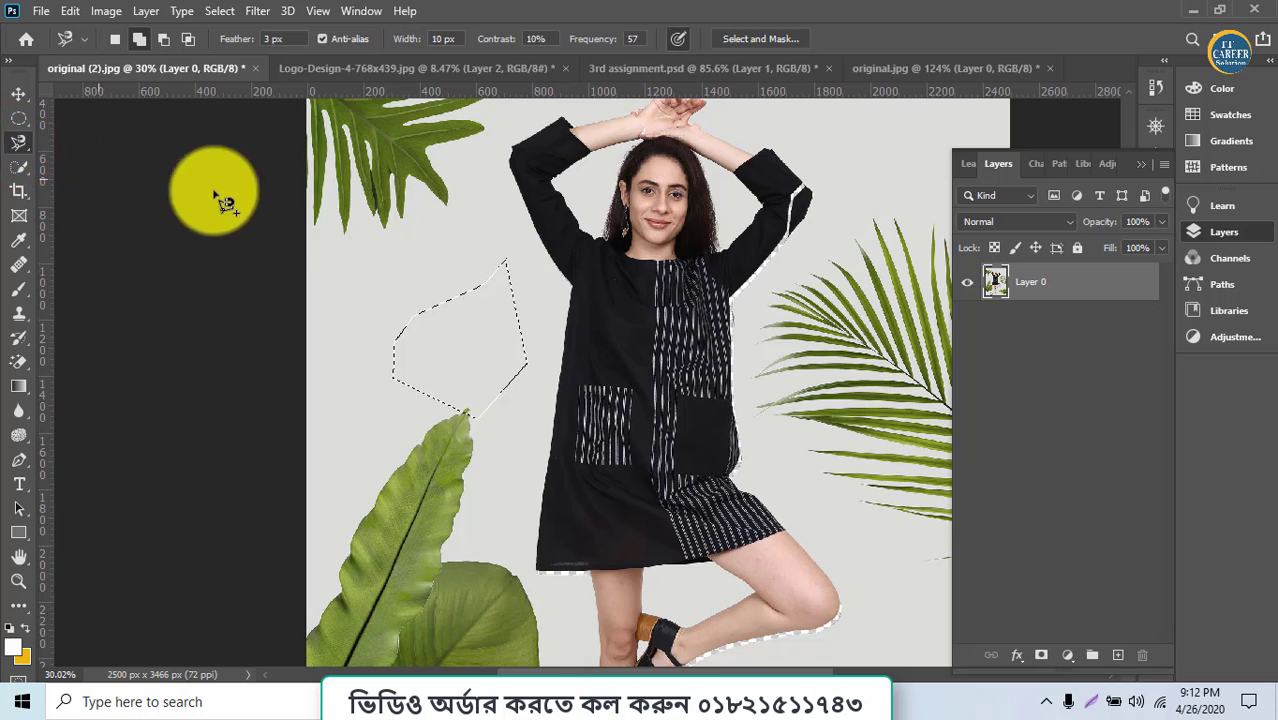
left_click(509, 166)
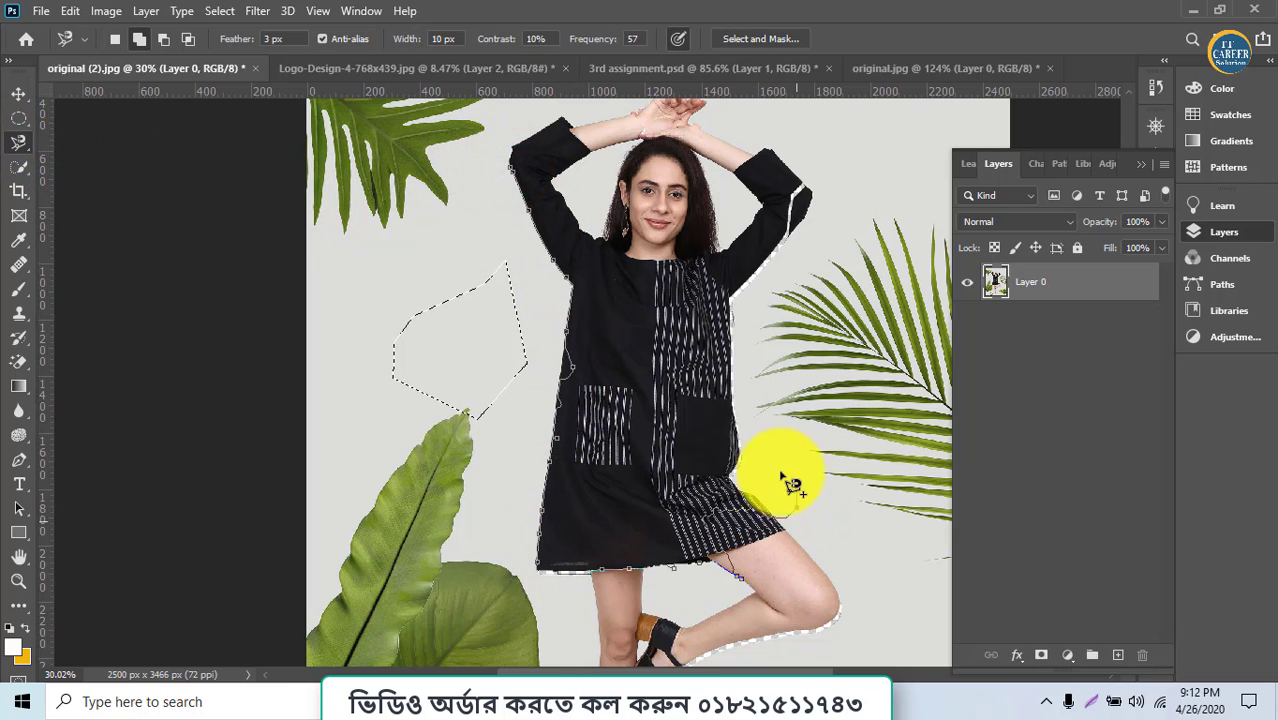
left_click(520, 178)
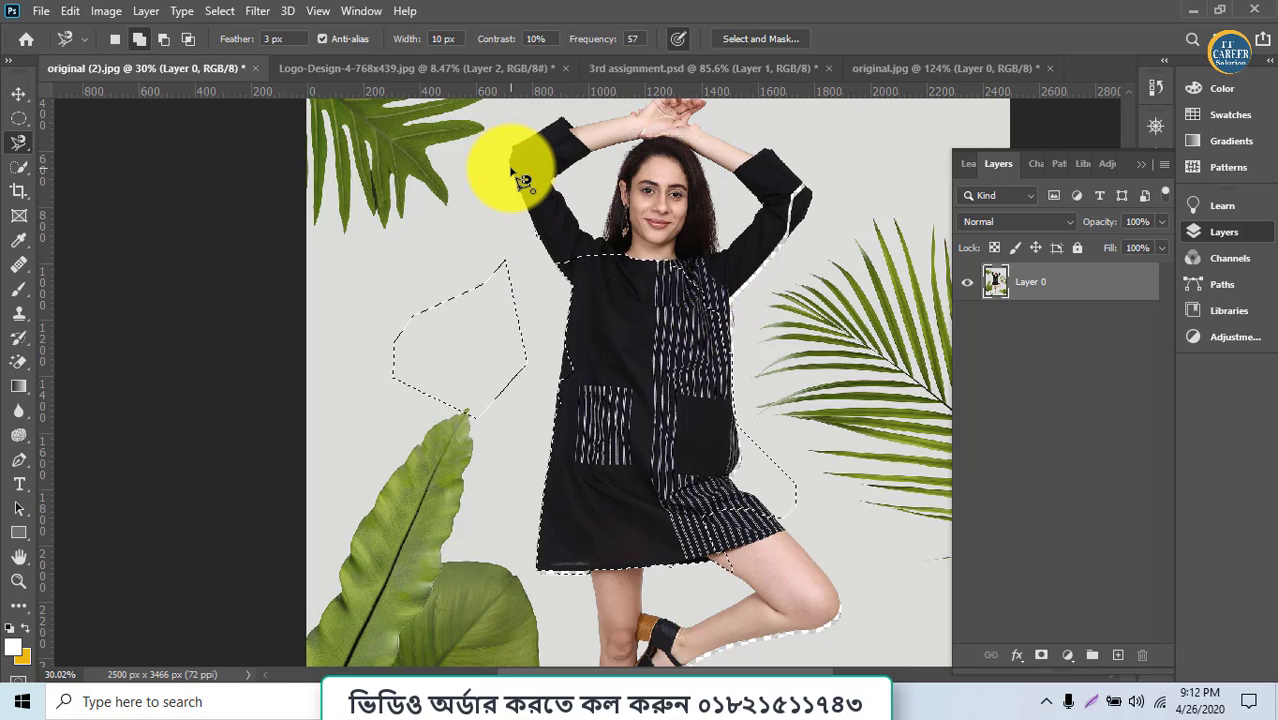
key("ctrl+d")
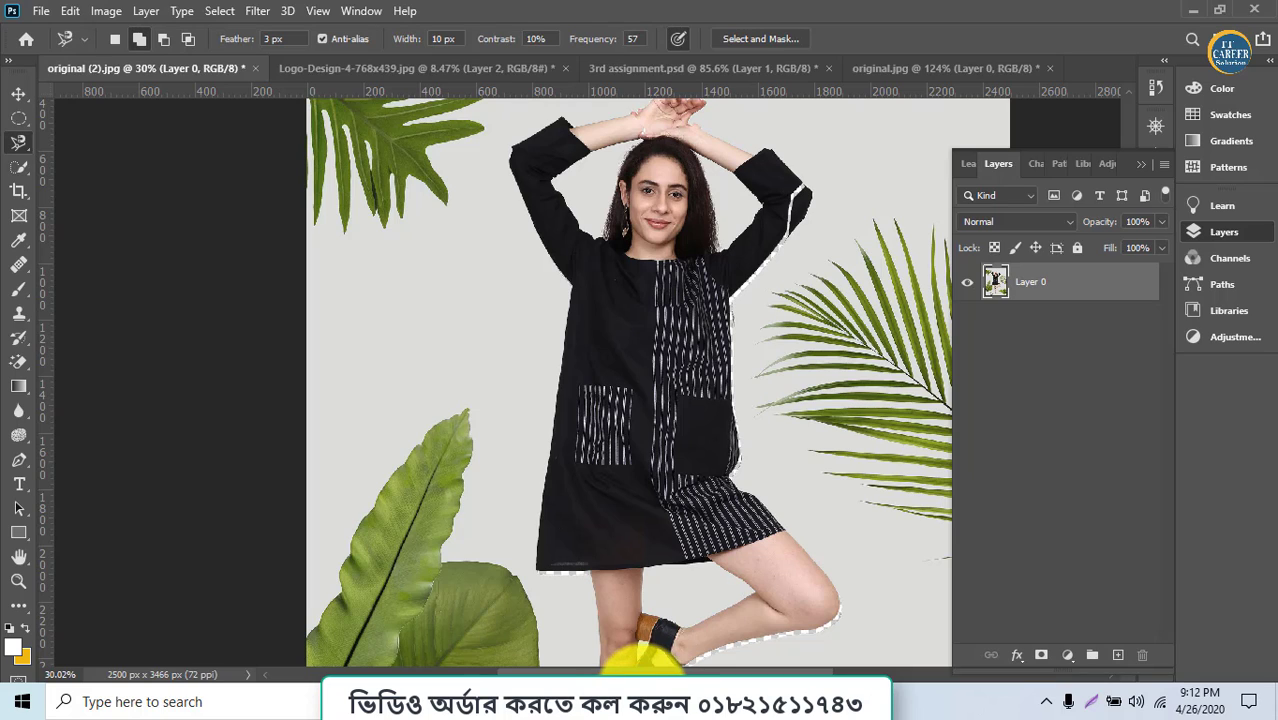
left_click(589, 703)
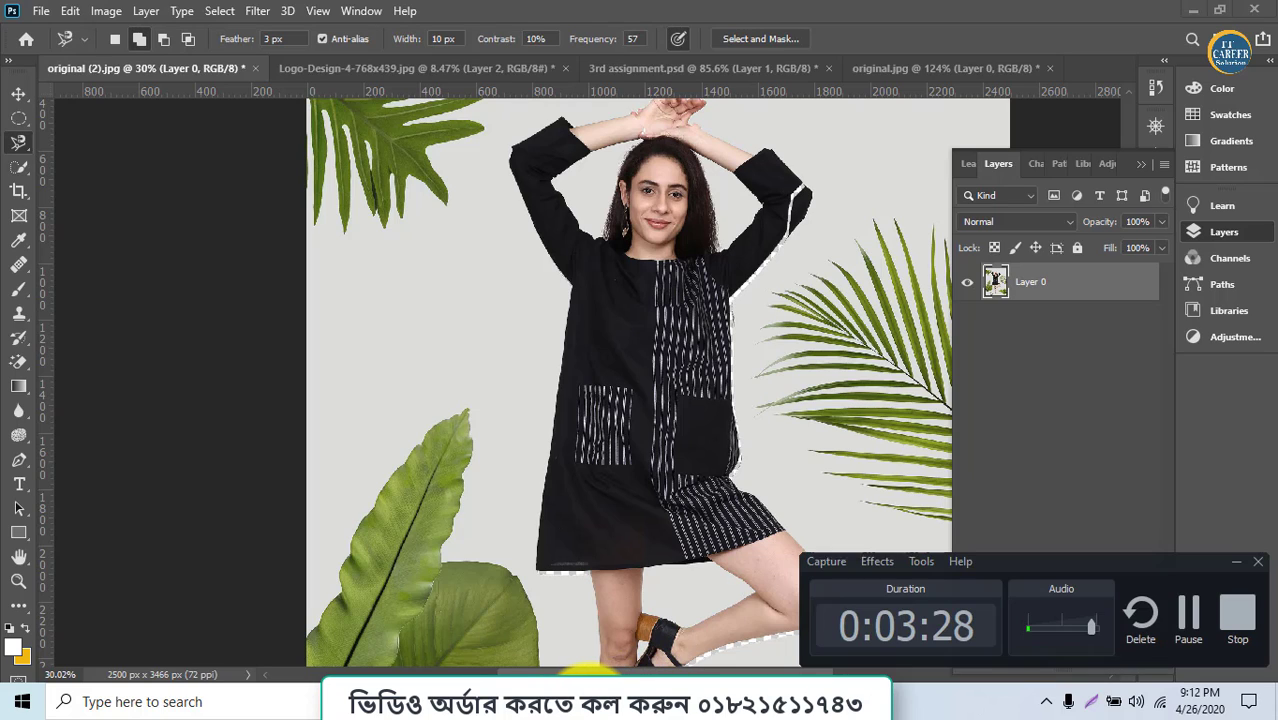